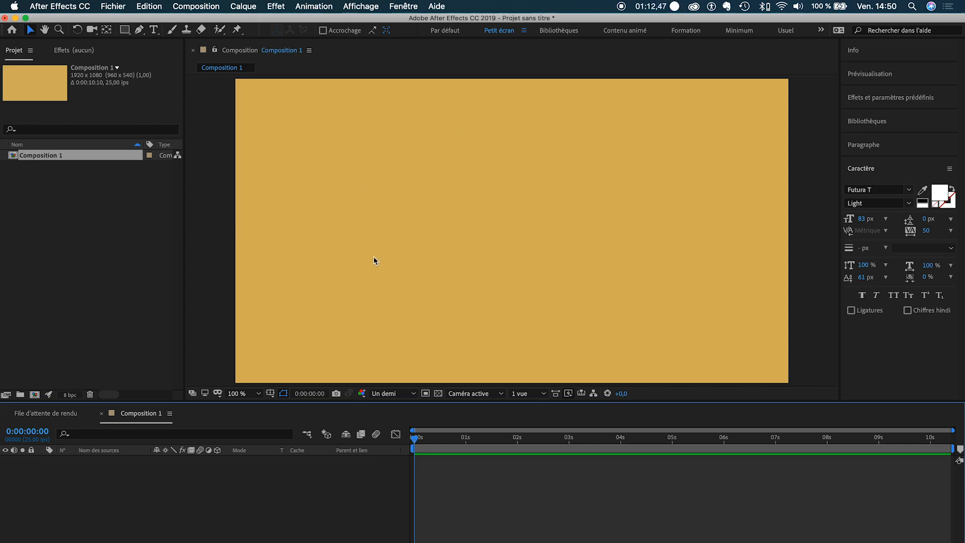
# Draw a circle near the middle of the composition with the Ellipse tool.
pyautogui.click(124, 30)
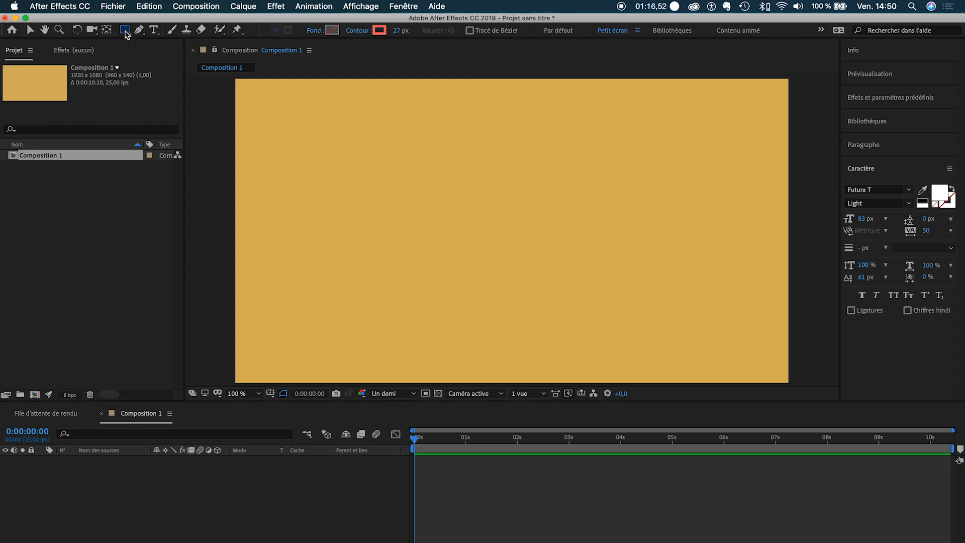
pyautogui.click(126, 32)
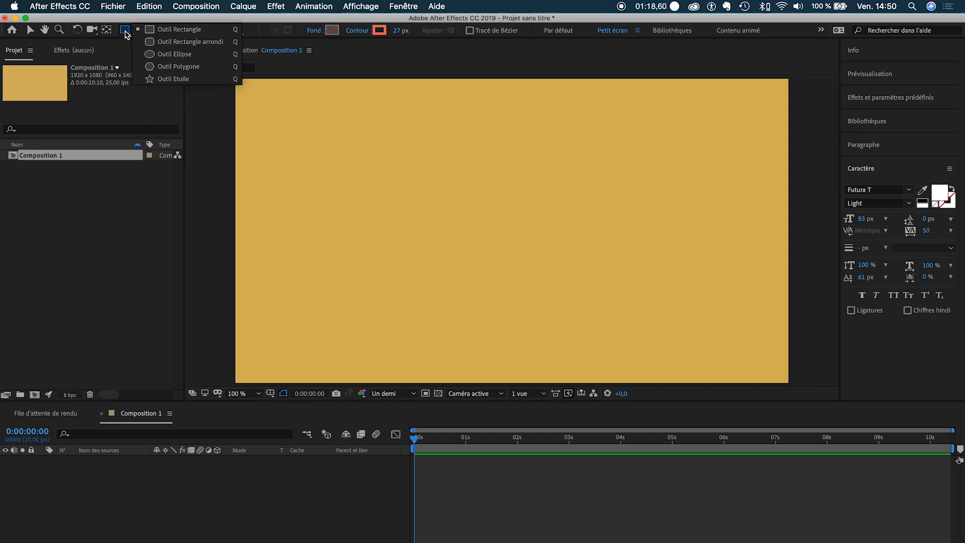
pyautogui.click(175, 55)
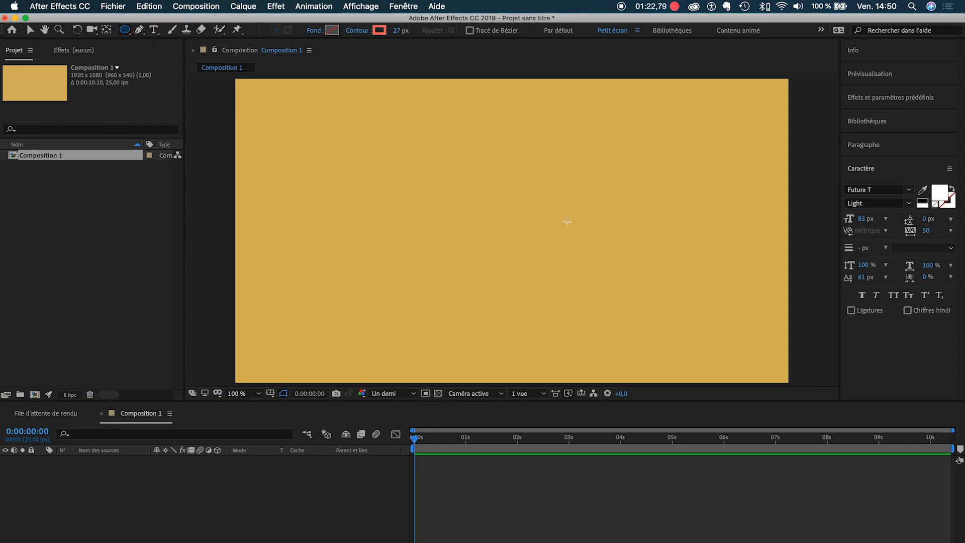
pyautogui.moveTo(451, 179); pyautogui.dragTo(537, 262)
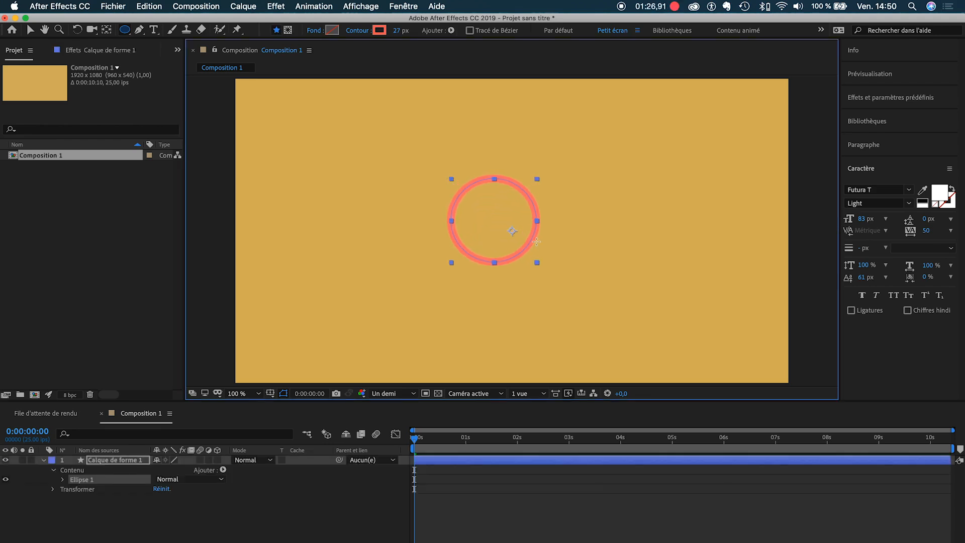
# Move the circle left of centre, giving it a purple fill and no outline (Aucun).
pyautogui.click(30, 29)
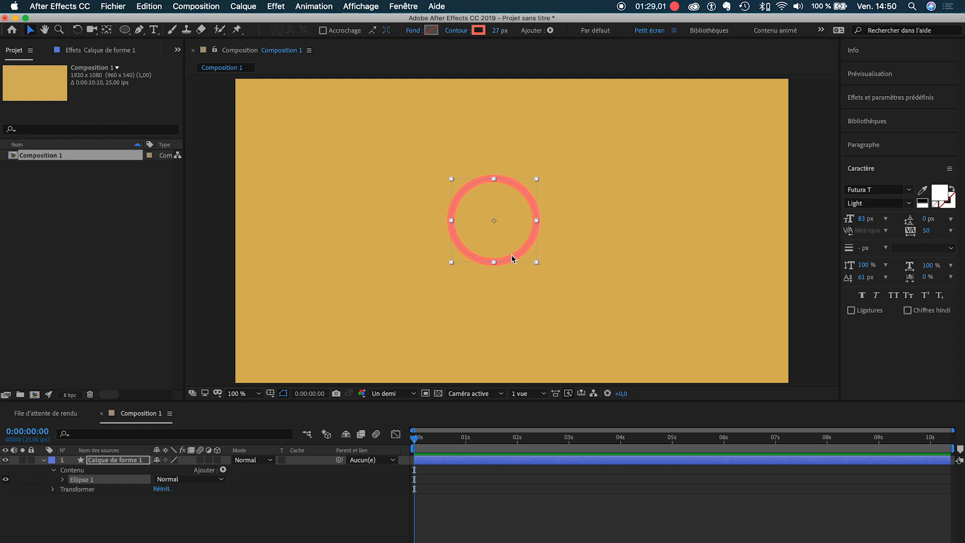
pyautogui.moveTo(493, 227); pyautogui.dragTo(377, 215)
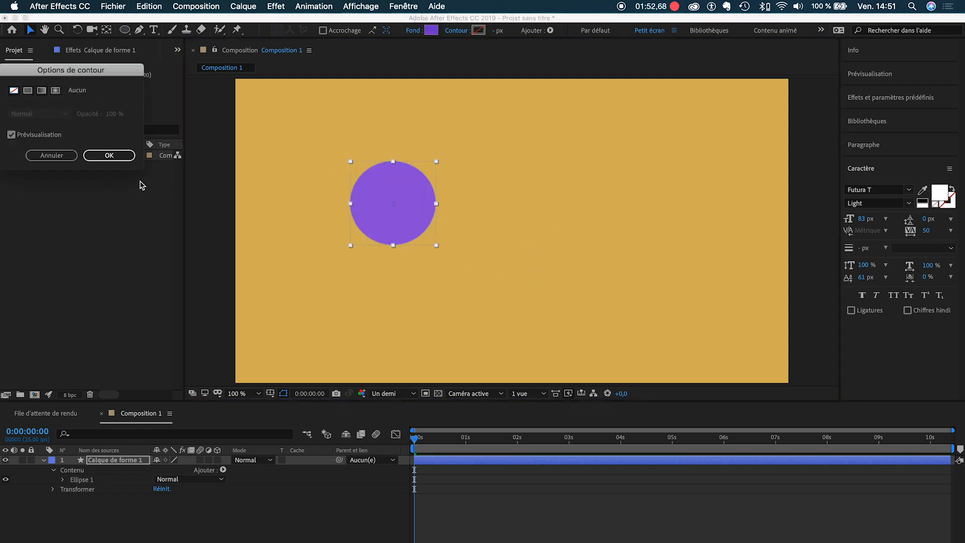
pyautogui.click(117, 157)
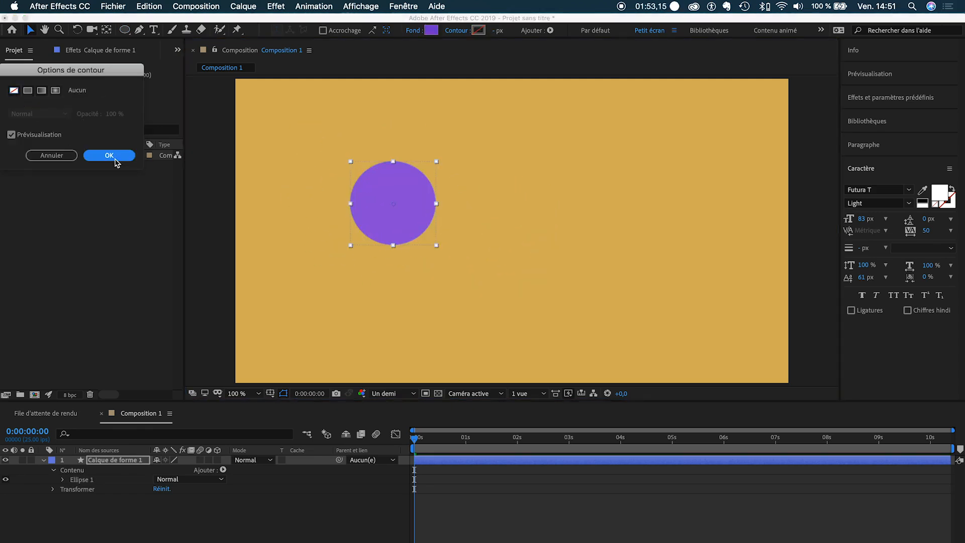
pyautogui.moveTo(396, 218)
pyautogui.mouseDown()
pyautogui.moveTo(451, 218)
pyautogui.moveTo(381, 195)
pyautogui.moveTo(396, 210)
pyautogui.mouseUp()
pyautogui.click(525, 220)
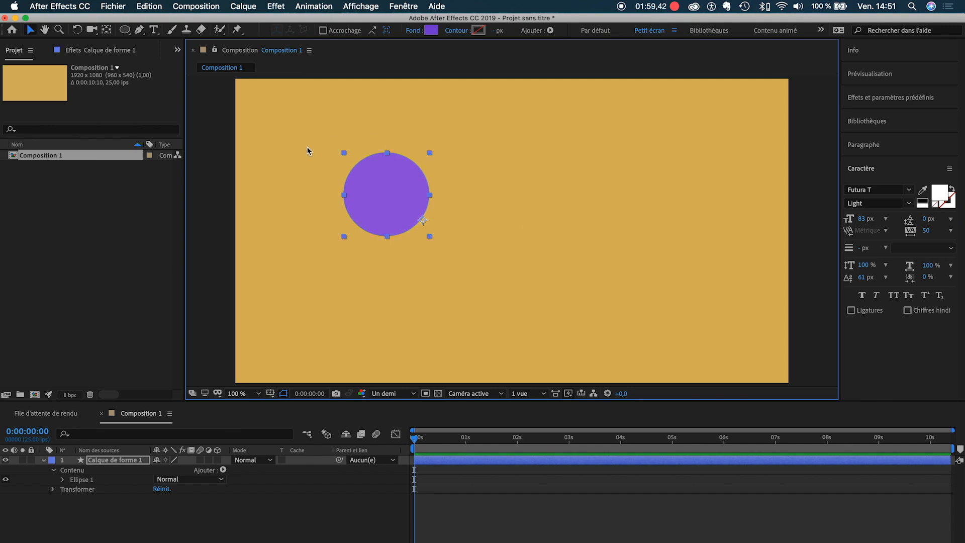
# Move the circle down to the frame's bottom edge and place its anchor point at the circle's bottom centre.
pyautogui.moveTo(393, 205); pyautogui.dragTo(437, 343)
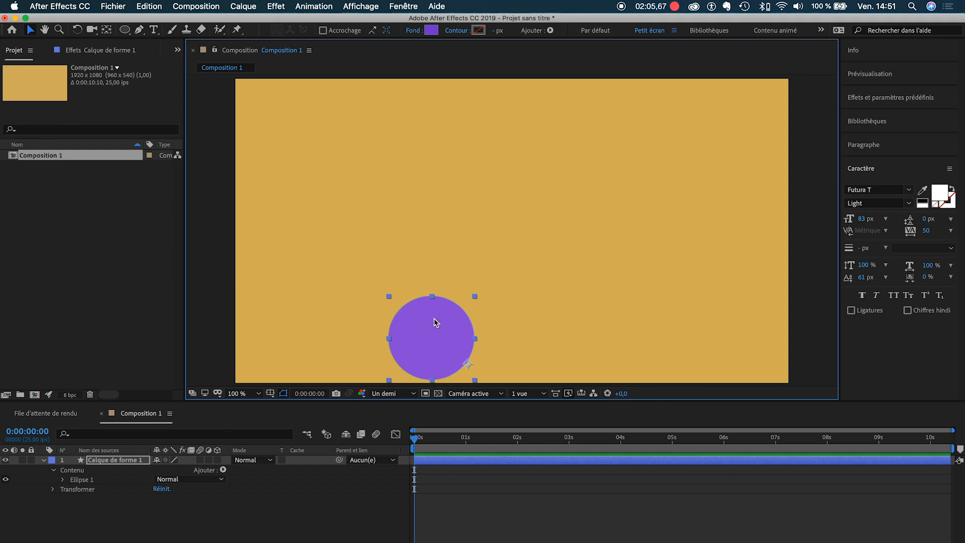
pyautogui.moveTo(432, 298)
pyautogui.mouseDown()
pyautogui.moveTo(435, 317)
pyautogui.moveTo(436, 297)
pyautogui.mouseUp()
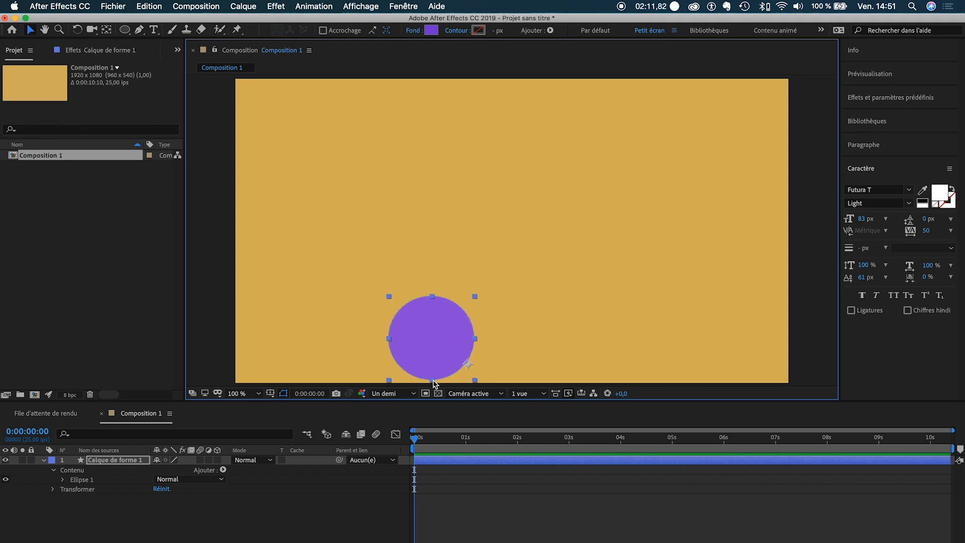
pyautogui.click(108, 30)
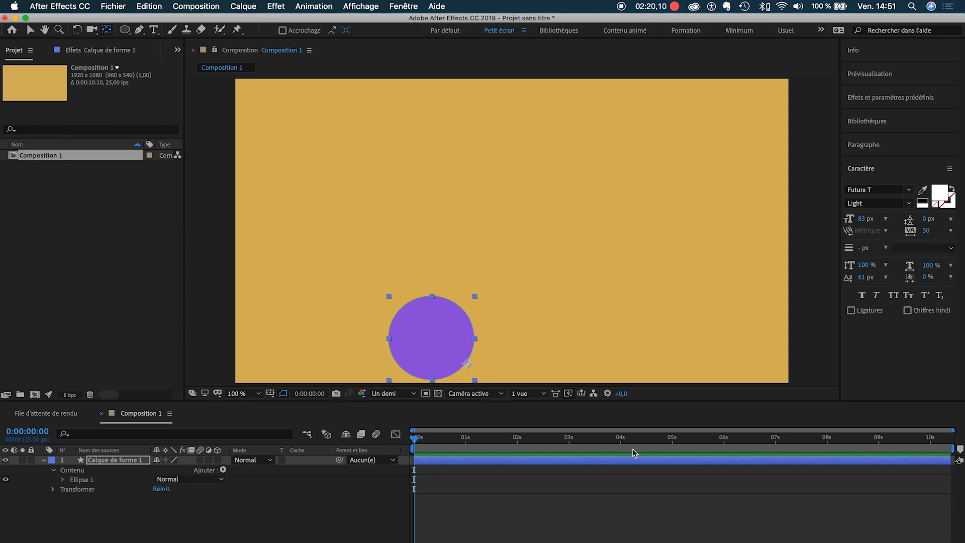
pyautogui.moveTo(466, 361); pyautogui.dragTo(432, 381)
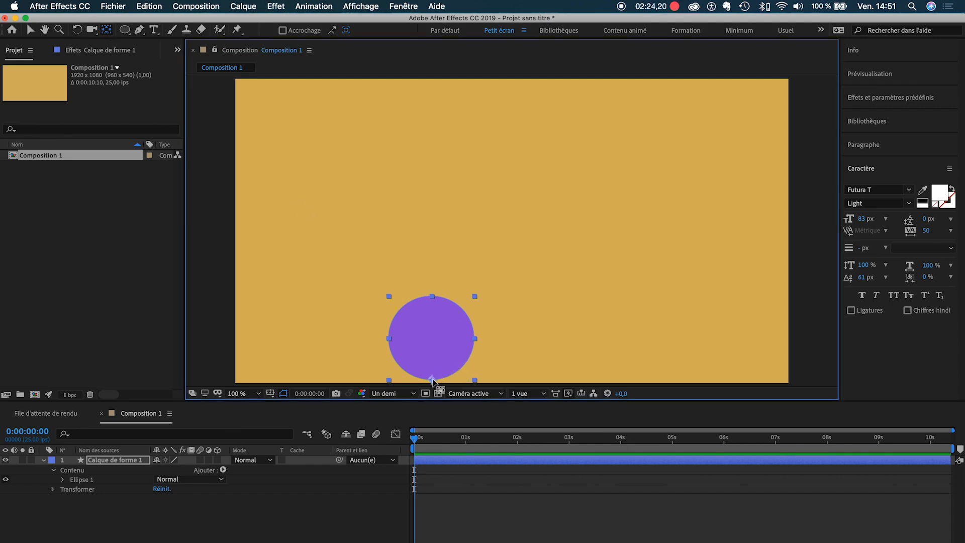
pyautogui.click(30, 30)
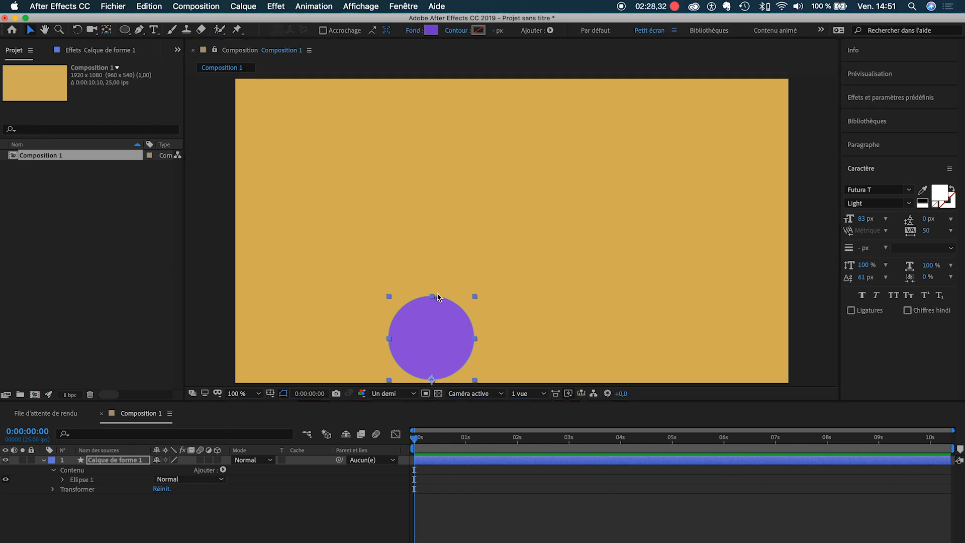
# Move the circle to the frame's upper left, about 310, 432, and start Position keyframing at 0:00:00:00.
pyautogui.moveTo(435, 298)
pyautogui.mouseDown()
pyautogui.moveTo(435, 314)
pyautogui.moveTo(435, 287)
pyautogui.moveTo(435, 333)
pyautogui.moveTo(432, 297)
pyautogui.mouseUp()
pyautogui.moveTo(444, 353); pyautogui.dragTo(338, 173)
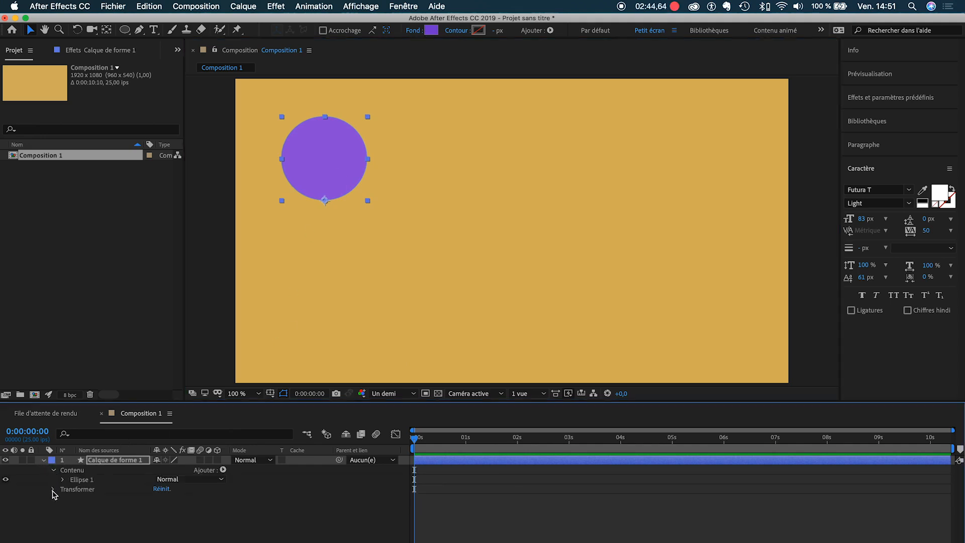
pyautogui.click(53, 490)
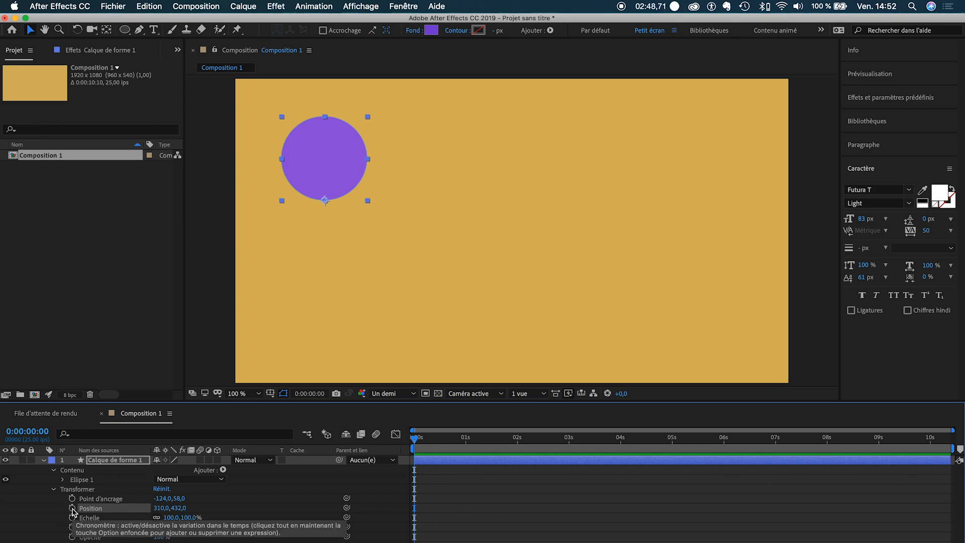
pyautogui.click(73, 509)
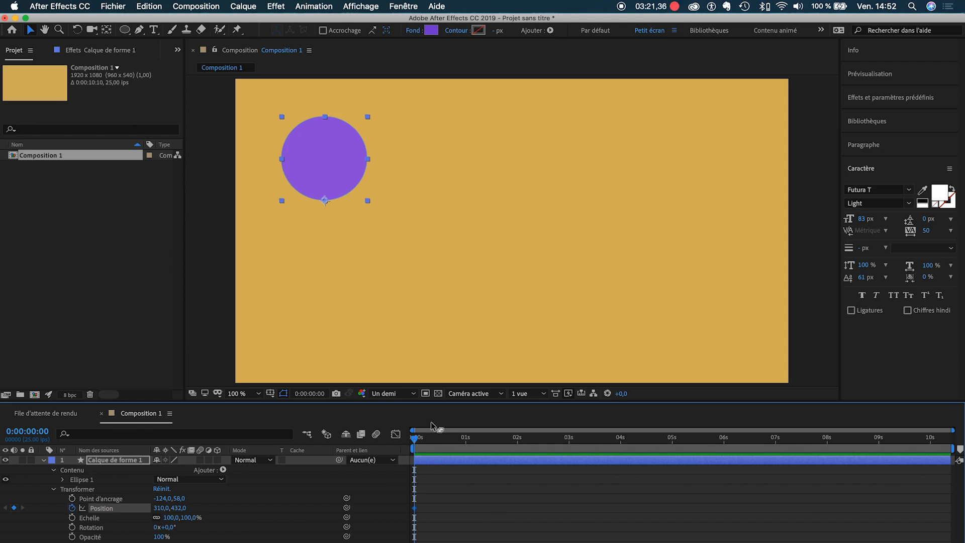
# At 0:00:00:15, move the ball down to the frame's bottom edge at about 626, 1080.
pyautogui.click(441, 439)
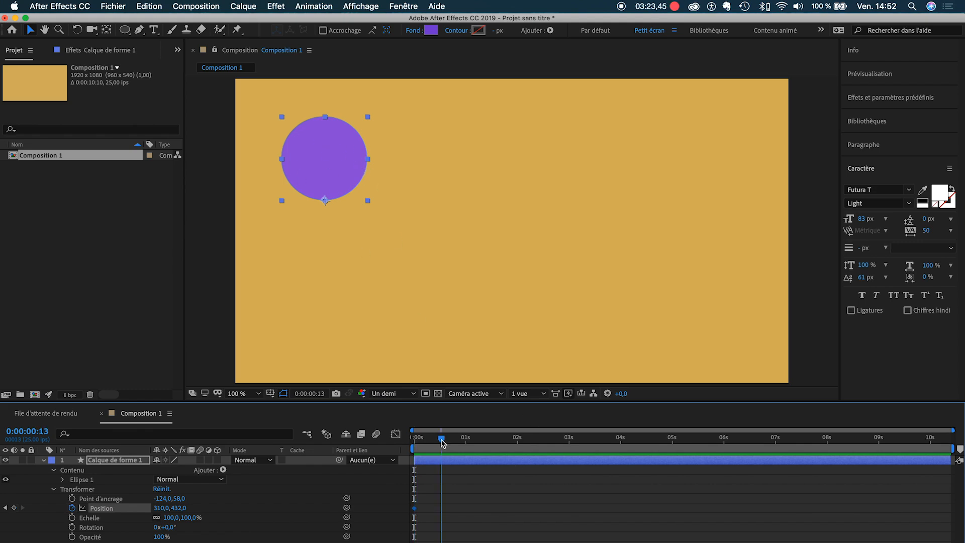
pyautogui.moveTo(443, 441); pyautogui.dragTo(446, 441)
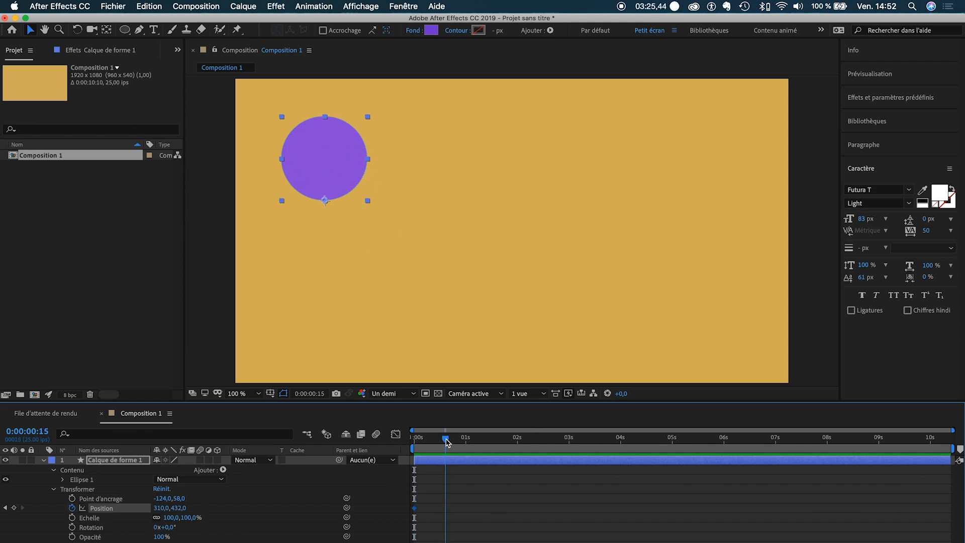
pyautogui.moveTo(336, 171); pyautogui.dragTo(421, 337)
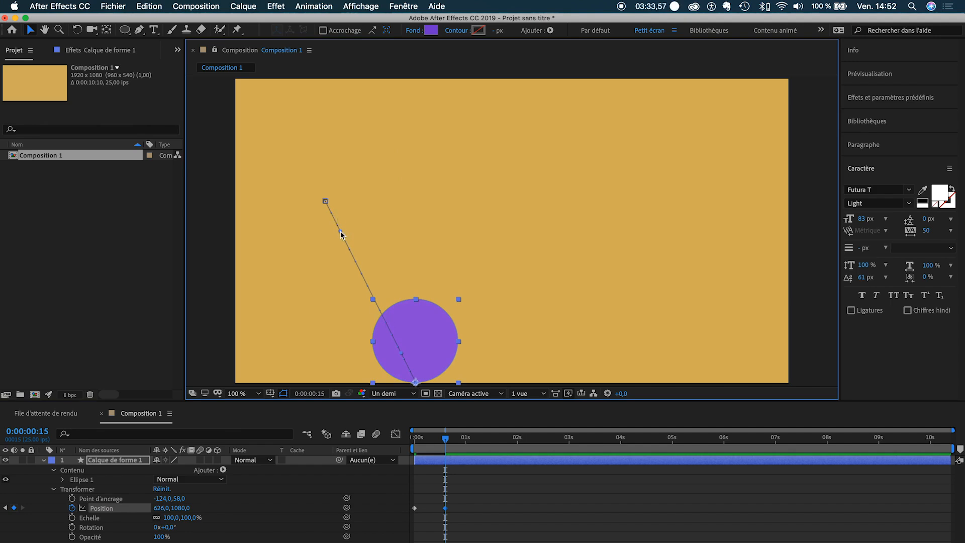
# Bend the ball's motion path into a falling arc using both keyframes' direction handles, and preview the animation.
pyautogui.moveTo(341, 234); pyautogui.dragTo(373, 230)
pyautogui.moveTo(402, 358); pyautogui.dragTo(414, 300)
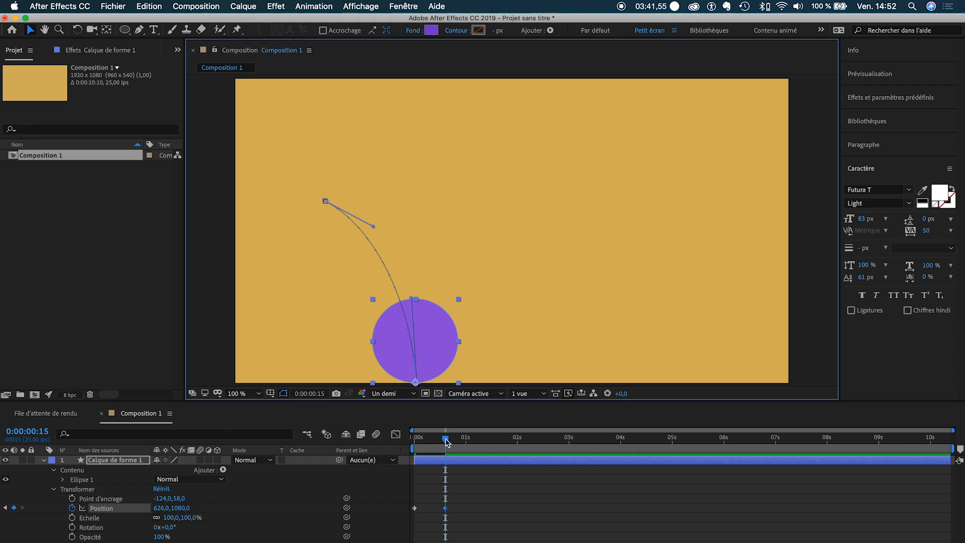
pyautogui.moveTo(446, 438); pyautogui.dragTo(412, 438)
pyautogui.press('space')
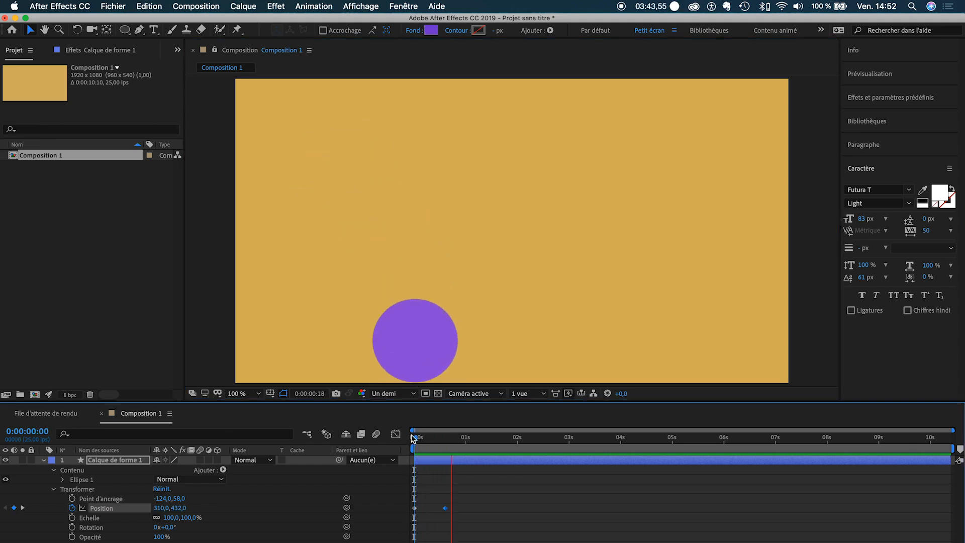
# Slow the fall by moving the second Position keyframe to 0:00:00:22.
pyautogui.moveTo(413, 439); pyautogui.dragTo(445, 446)
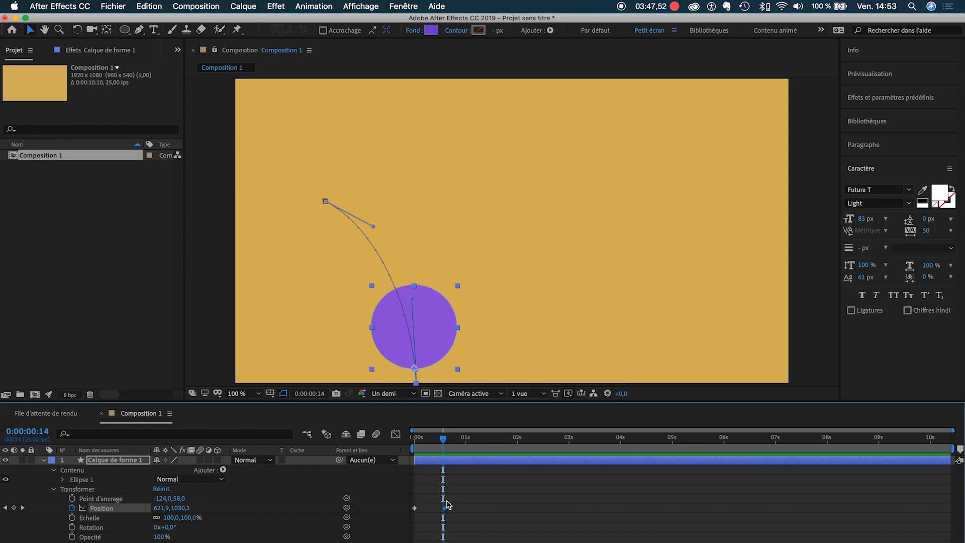
pyautogui.moveTo(445, 509); pyautogui.dragTo(460, 508)
pyautogui.moveTo(444, 441); pyautogui.dragTo(462, 443)
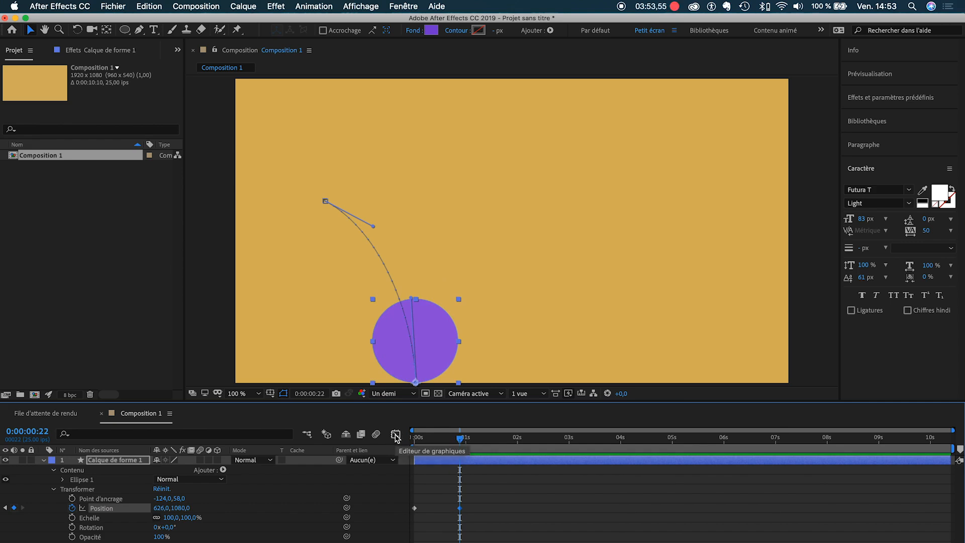
# At 0:00:01:14, move the ball up and to the right to about 860, 684 as the rebound's peak.
pyautogui.moveTo(461, 438); pyautogui.dragTo(497, 445)
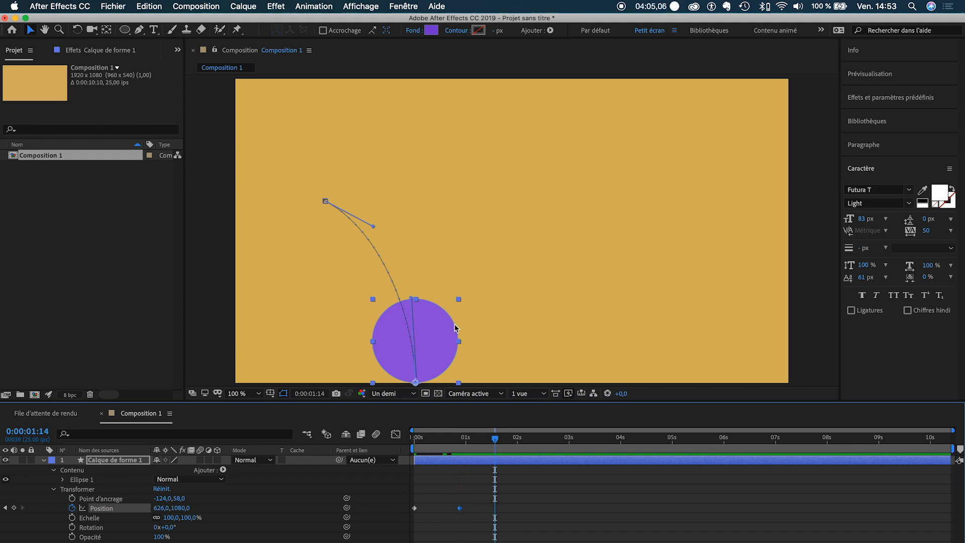
pyautogui.moveTo(431, 354); pyautogui.dragTo(500, 247)
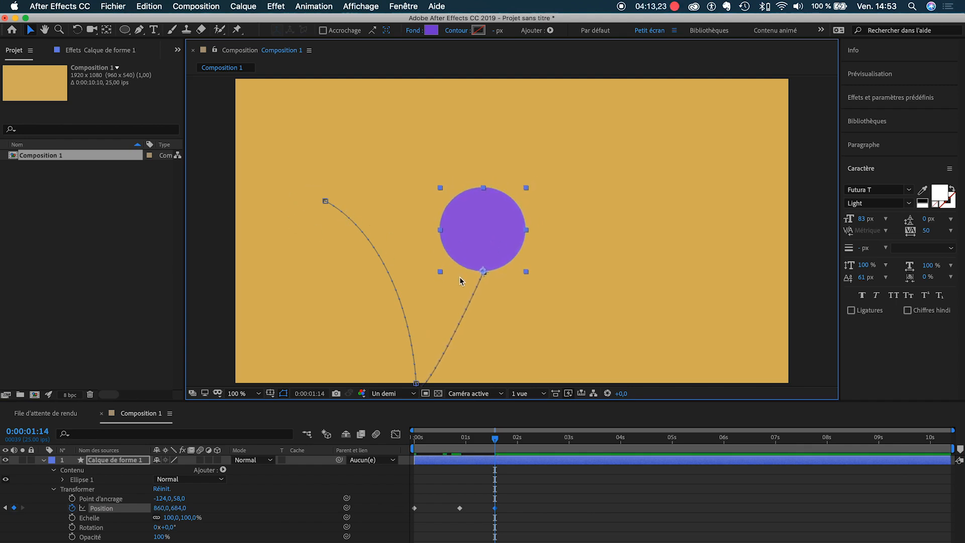
pyautogui.click(417, 384)
pyautogui.click(485, 278)
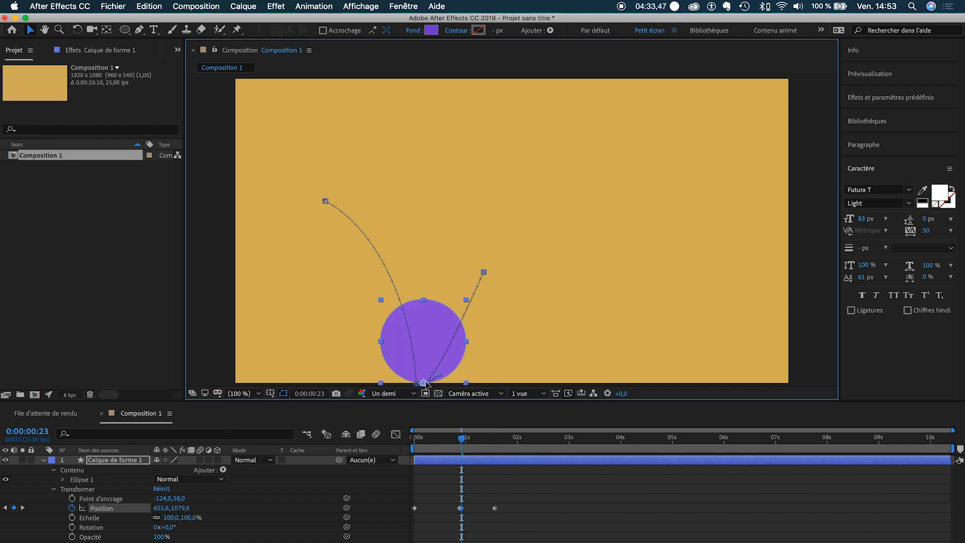
# Curve the rising motion path from the bottom-edge keyframe at 0:00:00:23 and preview the bounce.
pyautogui.moveTo(424, 382); pyautogui.dragTo(427, 321)
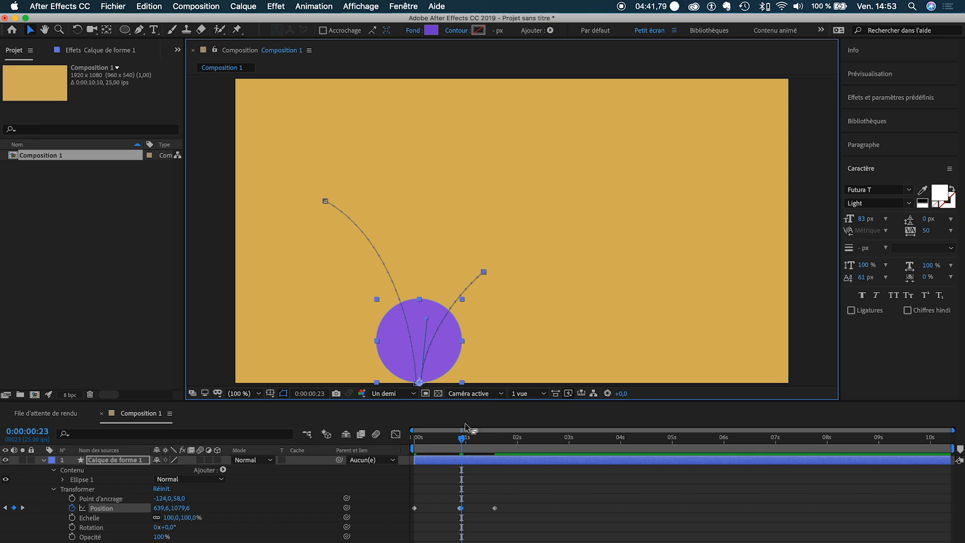
pyautogui.moveTo(462, 439); pyautogui.dragTo(408, 437)
pyautogui.press('space')
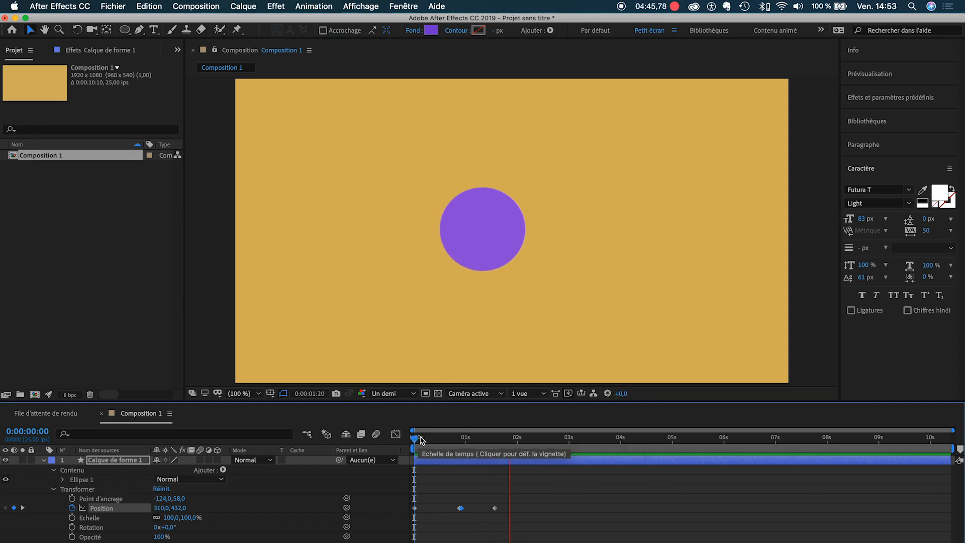
# Bring the path point of the 0:00:00:23 keyframe close to the ball's first contact point on the bottom edge.
pyautogui.moveTo(417, 440); pyautogui.dragTo(458, 442)
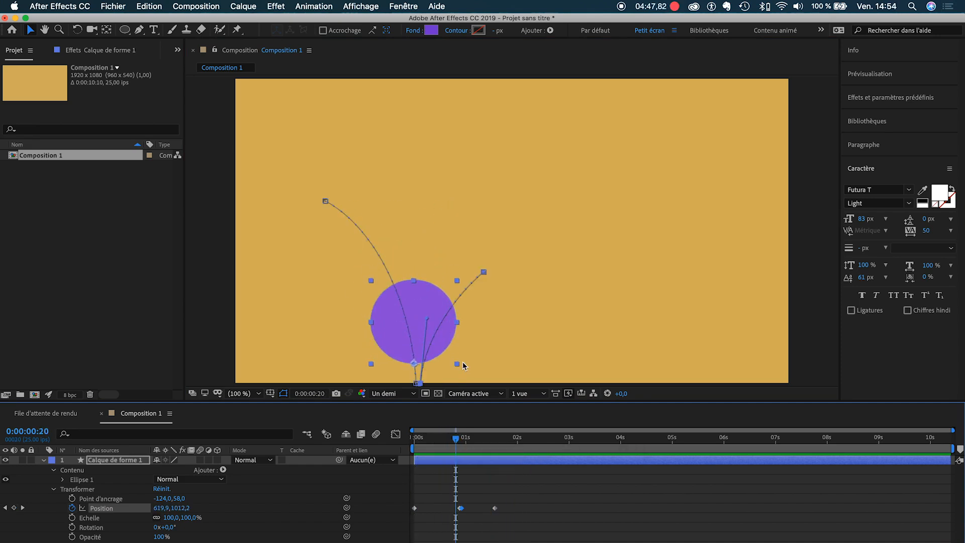
pyautogui.press('h')
pyautogui.moveTo(470, 347); pyautogui.dragTo(494, 275)
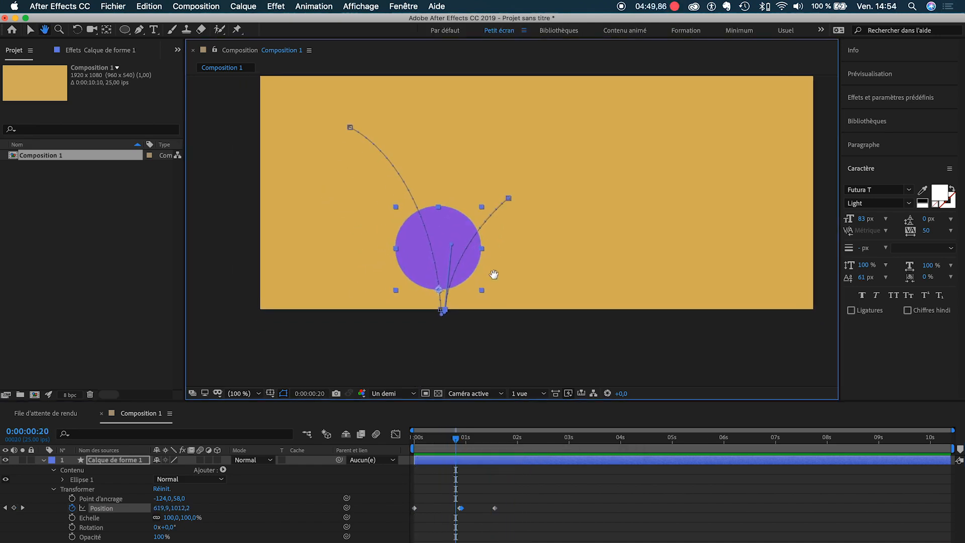
pyautogui.scroll(1, 445, 321)
pyautogui.scroll(1, 446, 321)
pyautogui.scroll(-1, 444, 321)
pyautogui.moveTo(444, 321); pyautogui.dragTo(531, 220)
pyautogui.click(30, 29)
pyautogui.moveTo(473, 283); pyautogui.dragTo(477, 278)
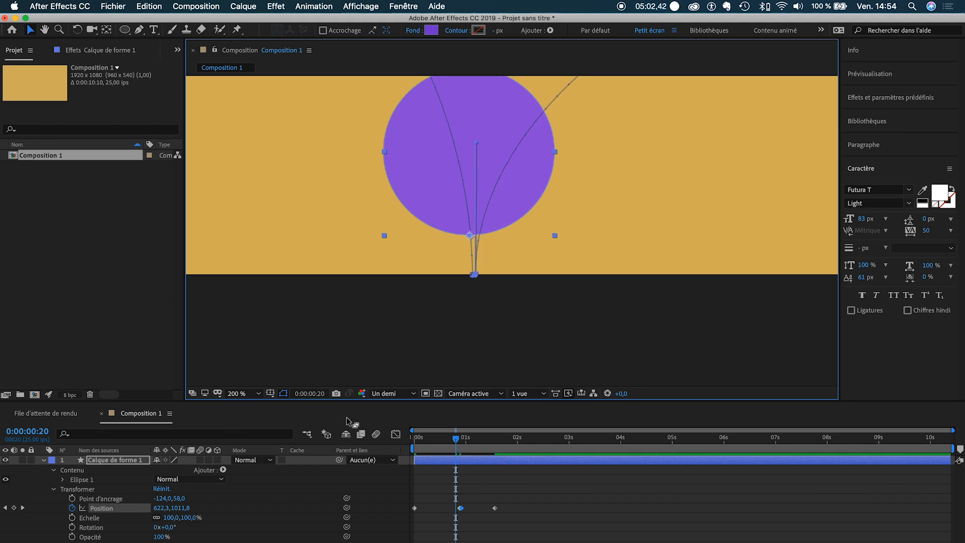
pyautogui.click(248, 393)
pyautogui.click(262, 200)
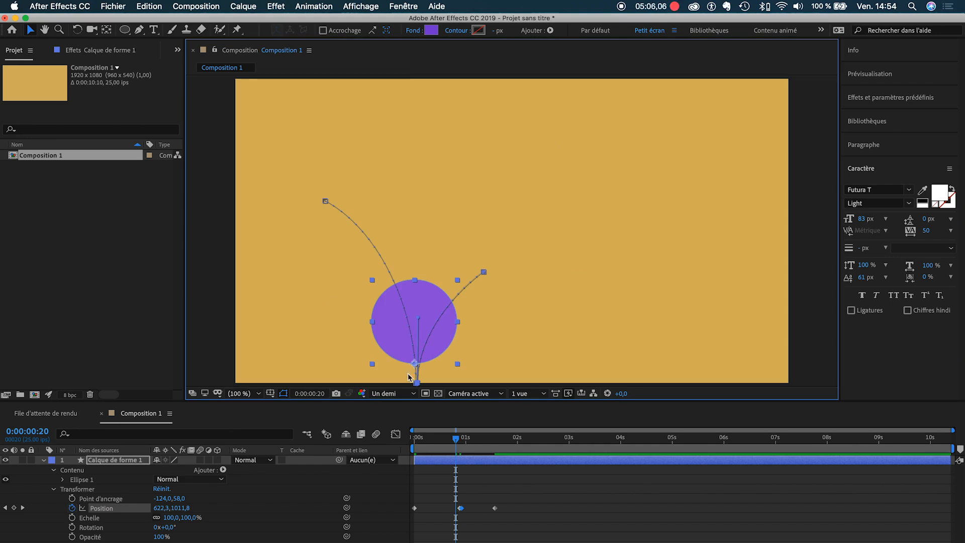
# At 0:00:02:07, move the ball down to the bottom edge at about 1058, 1080.
pyautogui.moveTo(458, 441); pyautogui.dragTo(532, 442)
pyautogui.moveTo(492, 239); pyautogui.dragTo(550, 351)
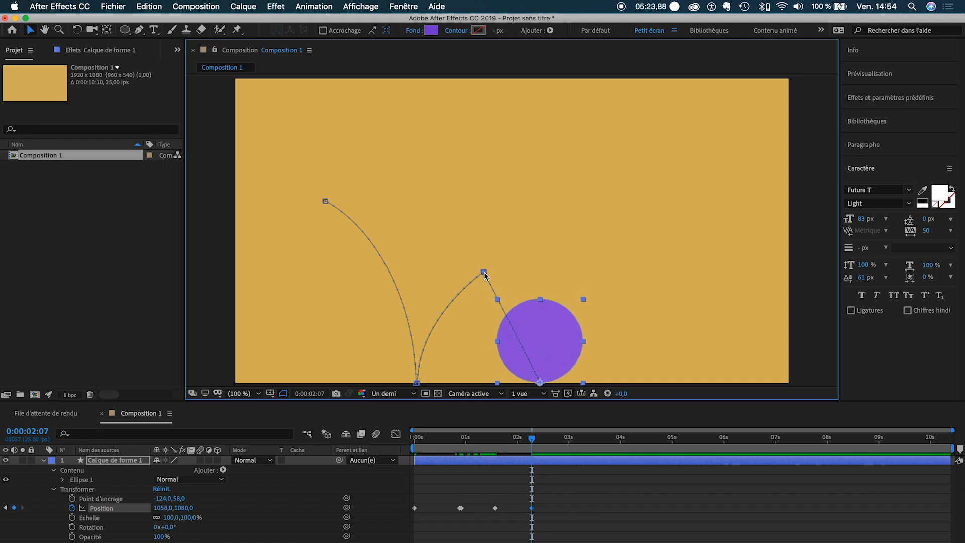
# Round the rebound's peak into a smooth arc with the Pen tool and shorten the path handle at the first contact point.
pyautogui.moveTo(484, 273)
pyautogui.mouseDown()
pyautogui.moveTo(496, 274)
pyautogui.moveTo(487, 274)
pyautogui.mouseUp()
pyautogui.press('super+z')
pyautogui.click(139, 29)
pyautogui.moveTo(484, 273); pyautogui.dragTo(518, 274)
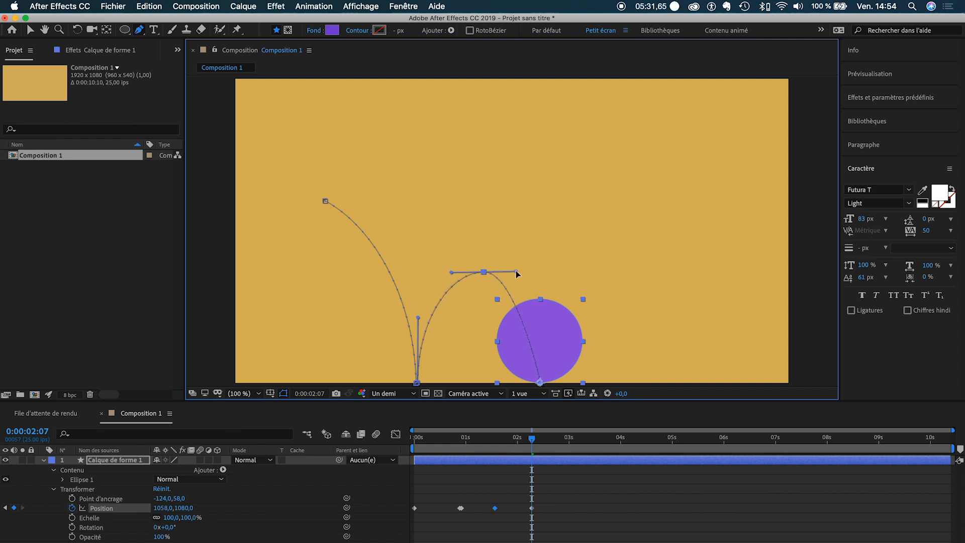
pyautogui.moveTo(419, 320); pyautogui.dragTo(422, 354)
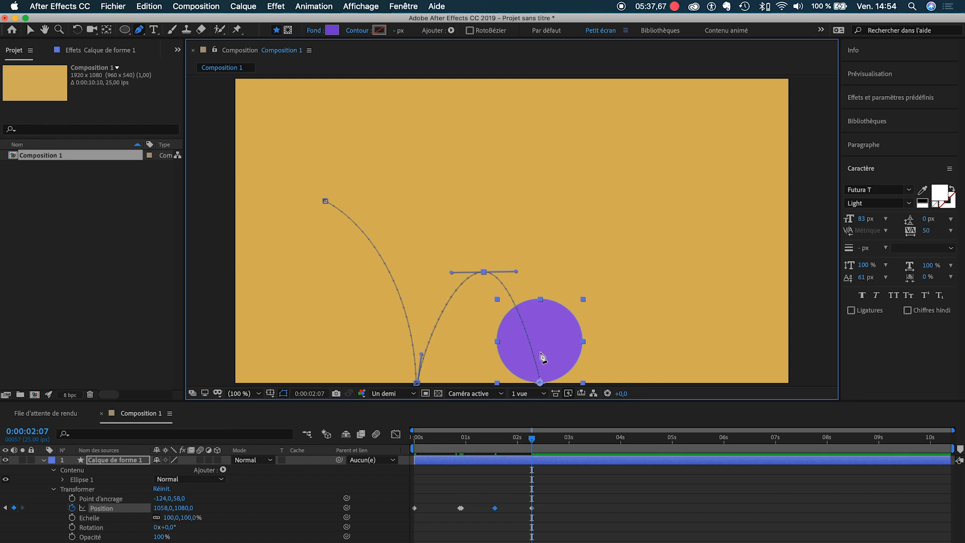
# Raise the ball to a second rebound peak at about 1214, 834 at 0:00:02:22, and lower it to 1360, 1080 at 0:00:03:11.
pyautogui.click(30, 31)
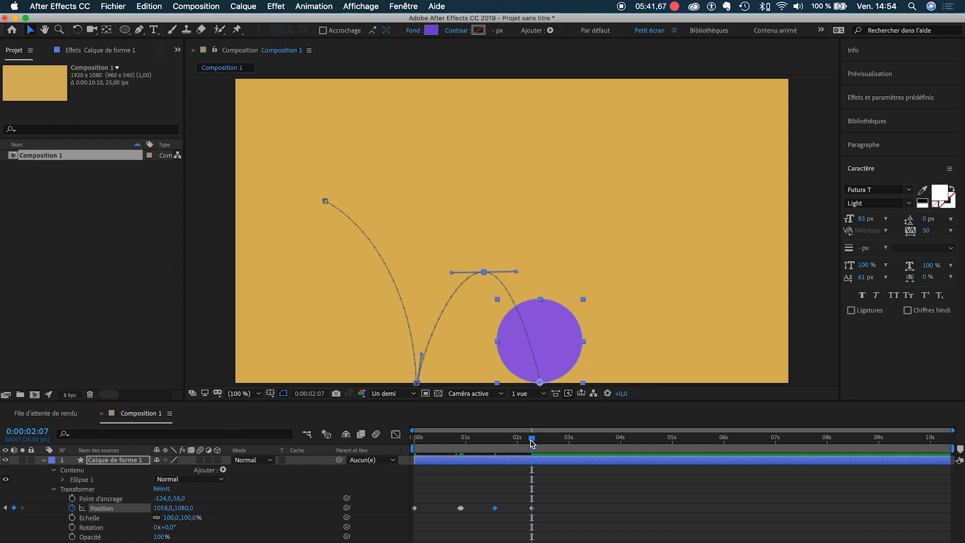
pyautogui.moveTo(532, 441); pyautogui.dragTo(567, 447)
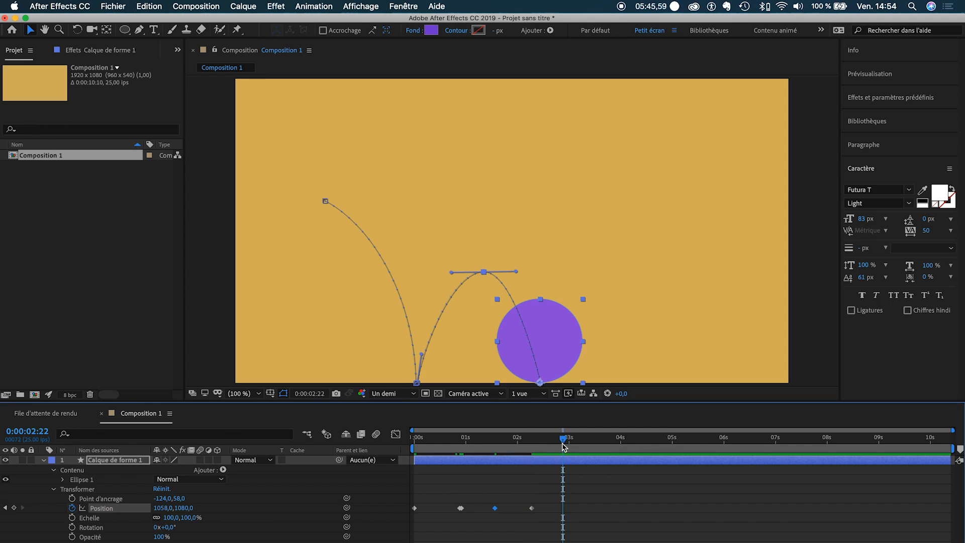
pyautogui.moveTo(556, 350); pyautogui.dragTo(600, 280)
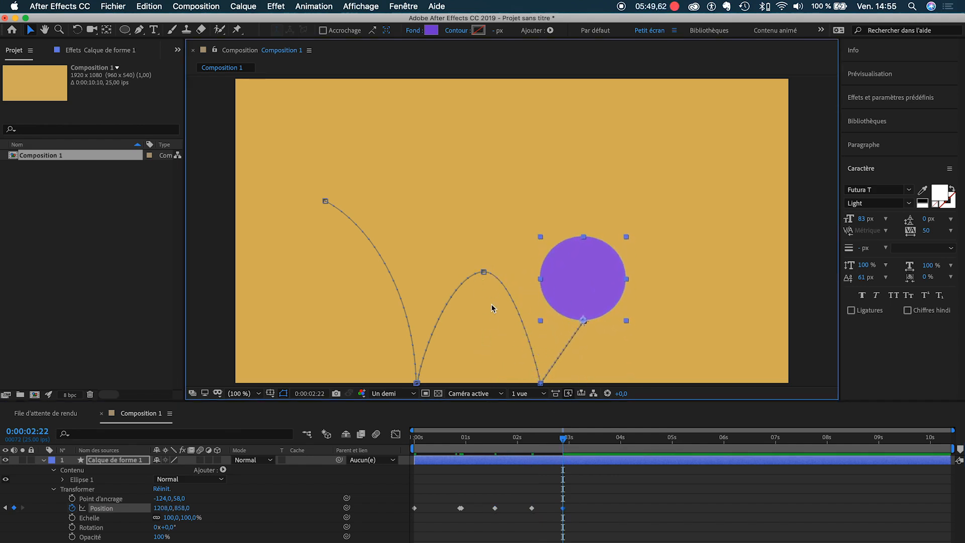
pyautogui.moveTo(598, 295); pyautogui.dragTo(602, 288)
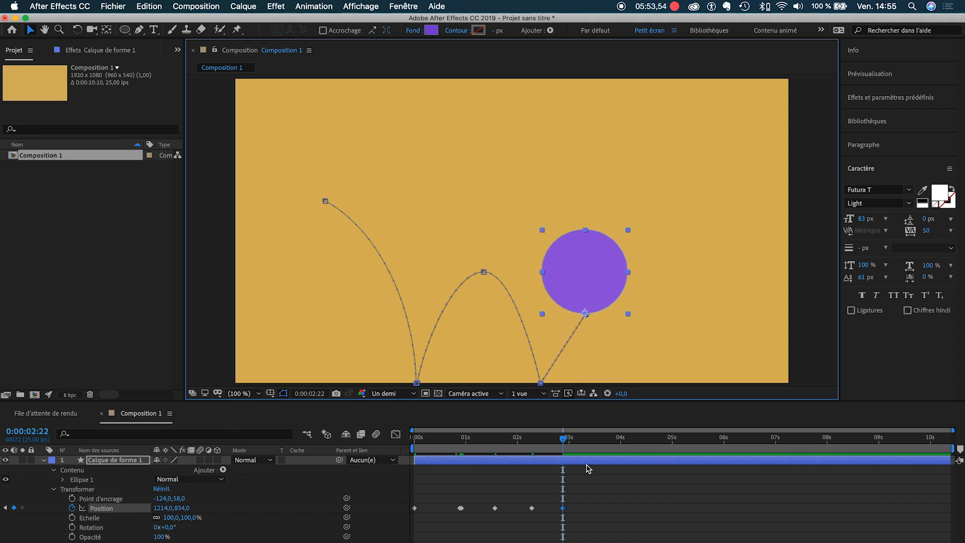
pyautogui.moveTo(563, 442); pyautogui.dragTo(593, 442)
pyautogui.moveTo(591, 269); pyautogui.dragTo(629, 336)
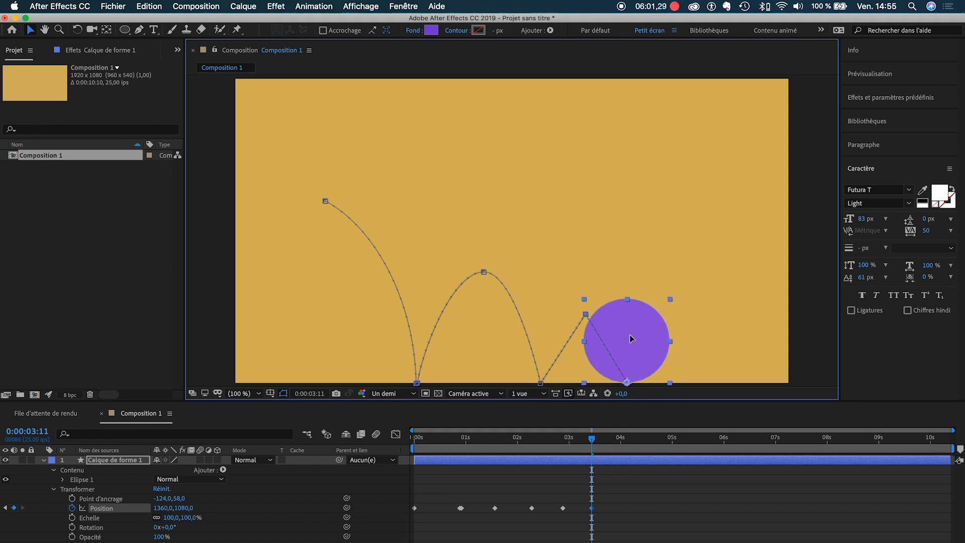
# Add a lower rebound peak at about 1440, 944 at 0:00:04:00 and a ground contact at about 1514, 1080 at 0:00:04:14.
pyautogui.moveTo(593, 443); pyautogui.dragTo(624, 433)
pyautogui.moveTo(645, 335); pyautogui.dragTo(666, 294)
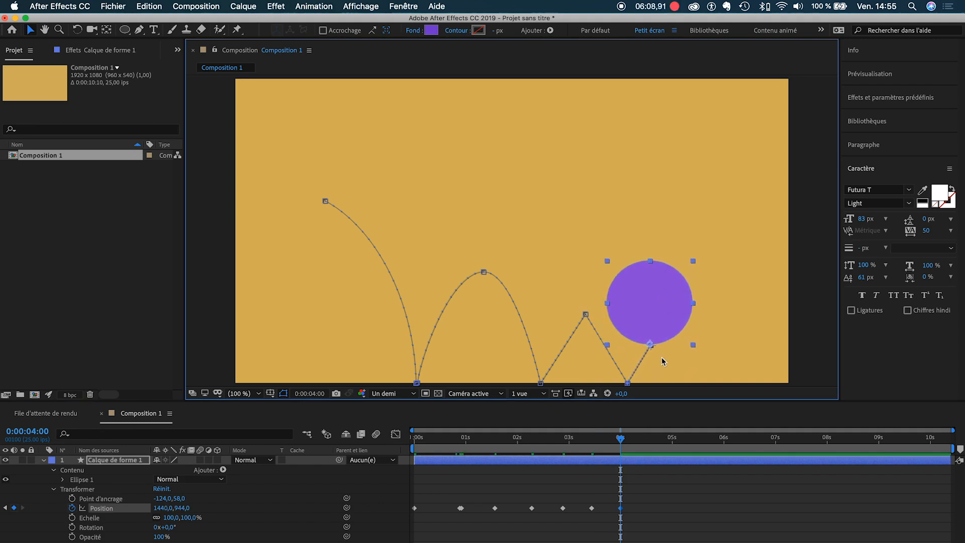
pyautogui.moveTo(615, 446); pyautogui.dragTo(654, 444)
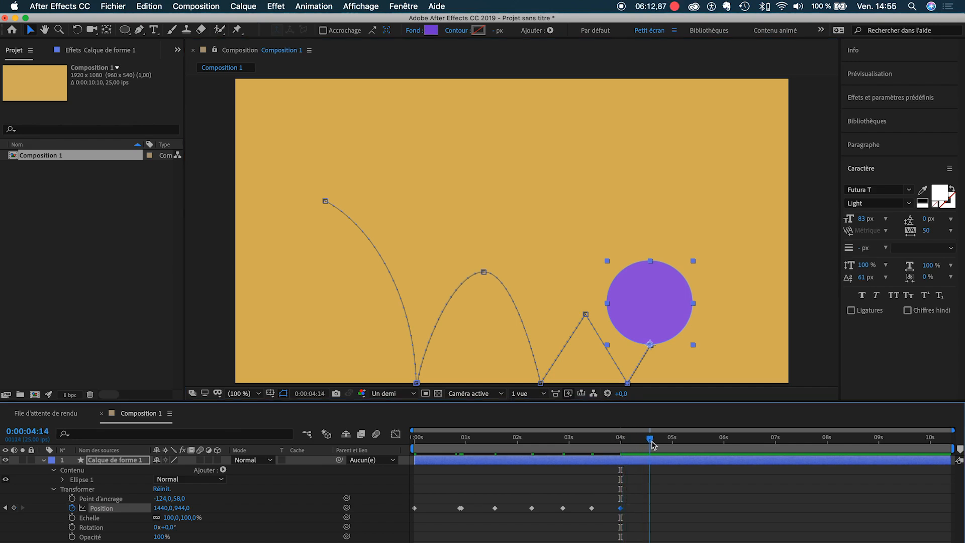
pyautogui.moveTo(664, 300); pyautogui.dragTo(683, 334)
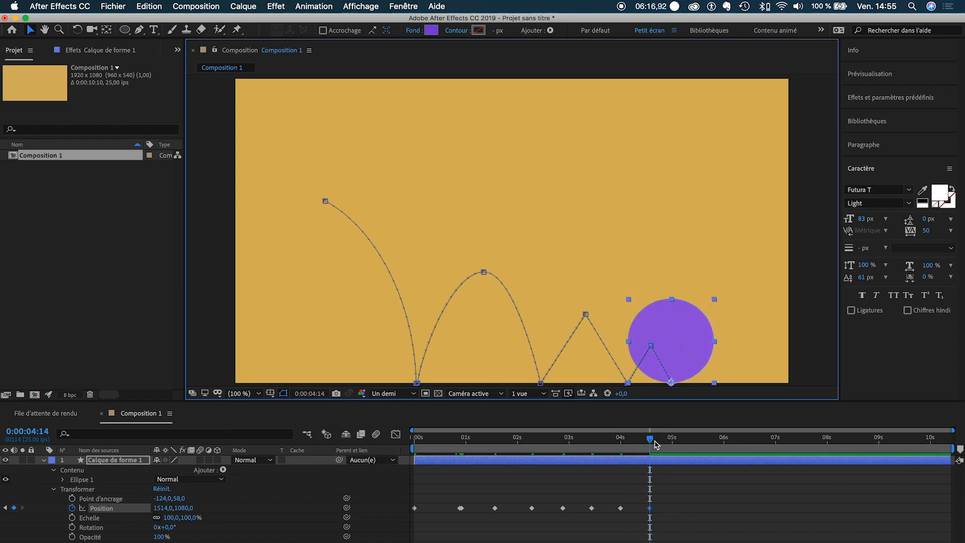
# Add a last small rebound peaking at about 1548, 1016 and land the ball at about 1584, 1078 at 0:00:05:15.
pyautogui.moveTo(651, 442); pyautogui.dragTo(680, 445)
pyautogui.moveTo(684, 349); pyautogui.dragTo(694, 328)
pyautogui.moveTo(680, 445); pyautogui.dragTo(706, 445)
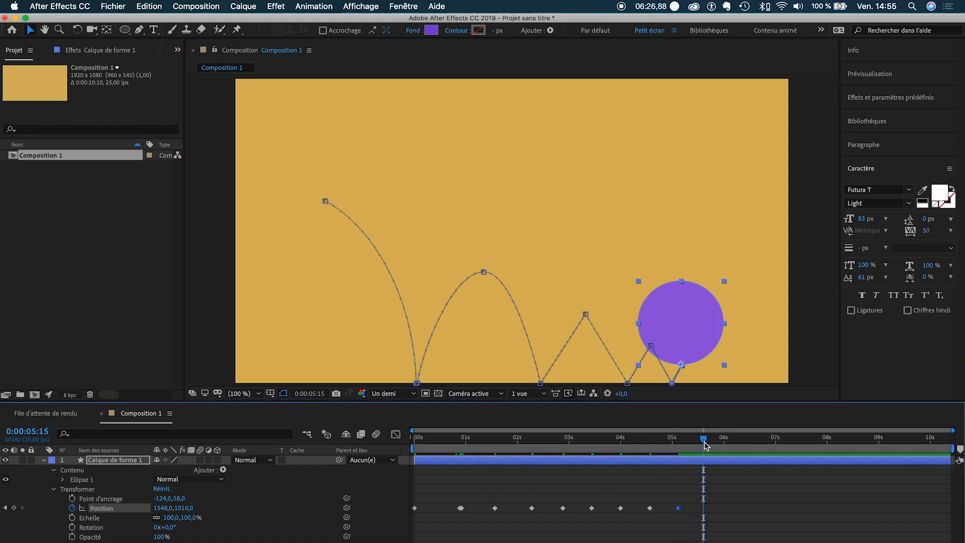
pyautogui.moveTo(695, 334); pyautogui.dragTo(702, 351)
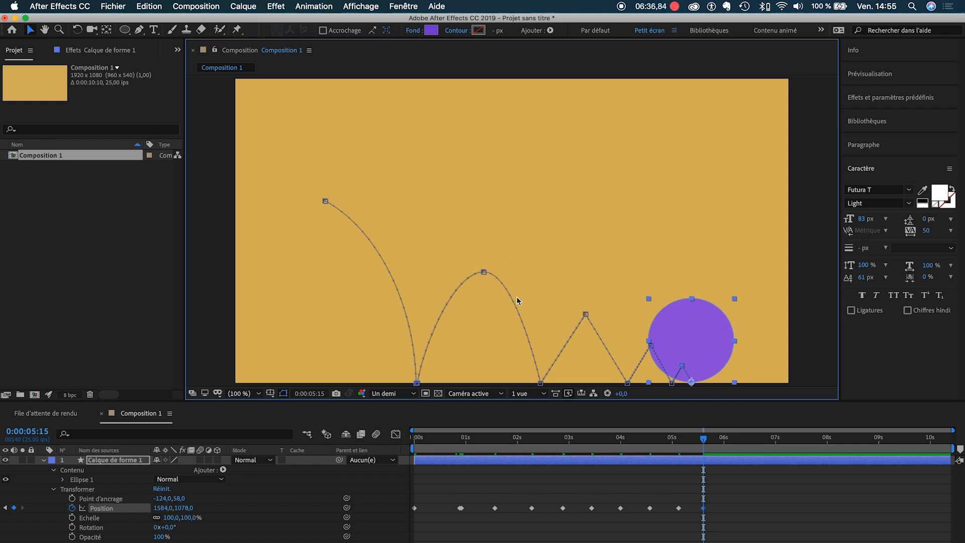
# Round the last three rebound peaks into smooth arcs with the Pen tool and preview the animation from the start.
pyautogui.click(139, 30)
pyautogui.moveTo(586, 315); pyautogui.dragTo(692, 369)
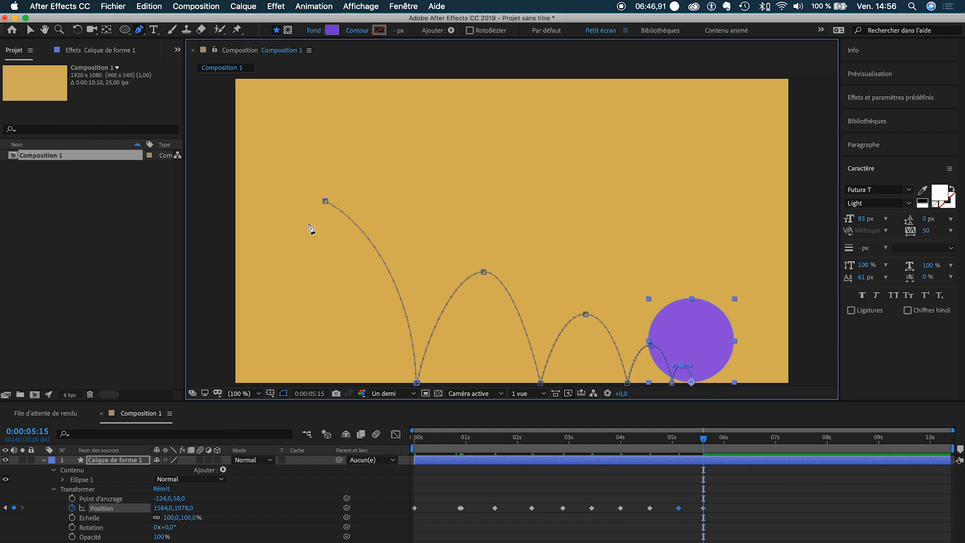
pyautogui.click(30, 29)
pyautogui.moveTo(427, 439); pyautogui.dragTo(407, 439)
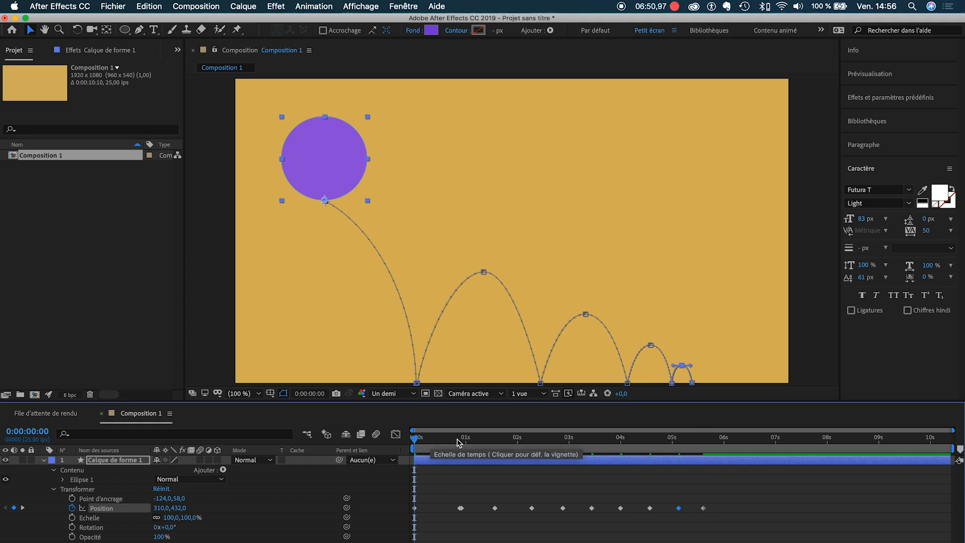
pyautogui.press('space')
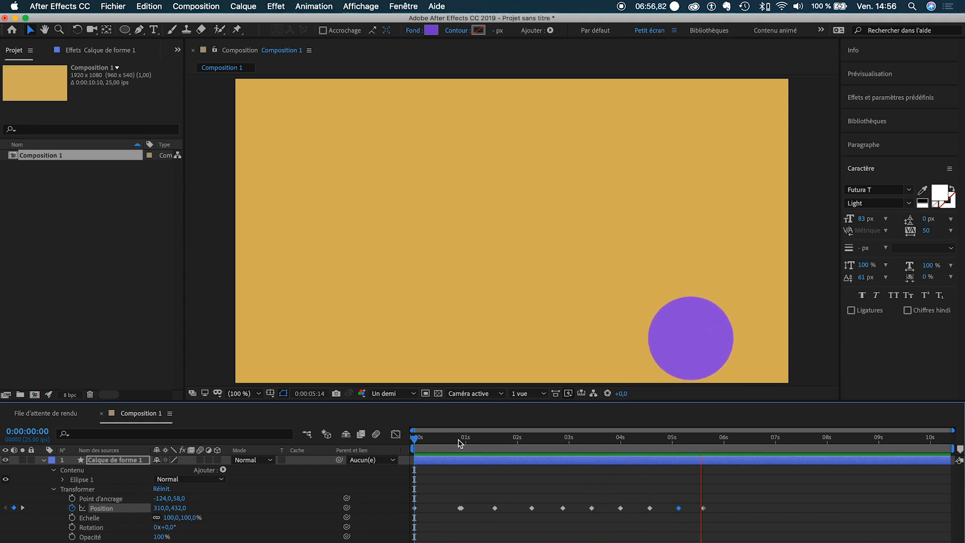
pyautogui.press('space')
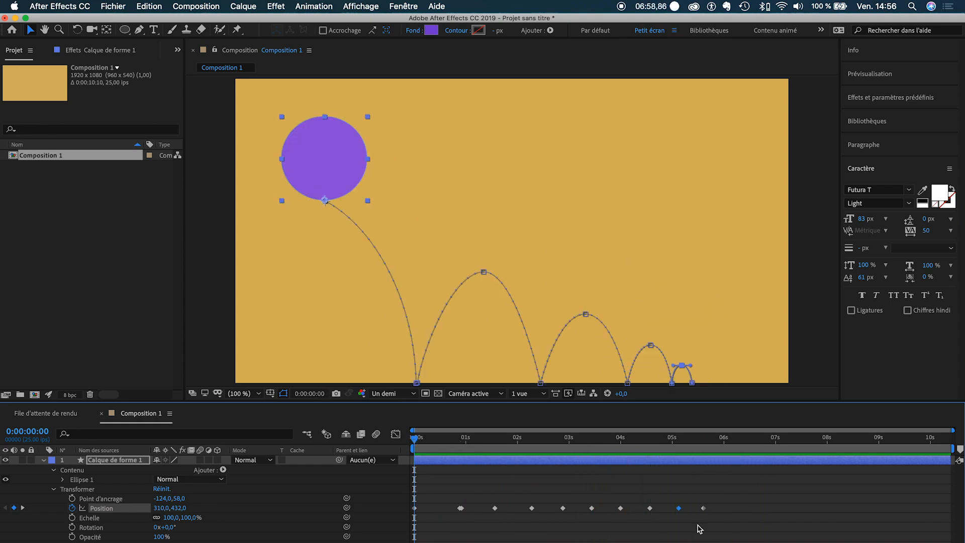
# Delete the extra Position keyframe right after the first ground contact at 0:00:00:22 and preview the bounce from the start.
pyautogui.click(468, 474)
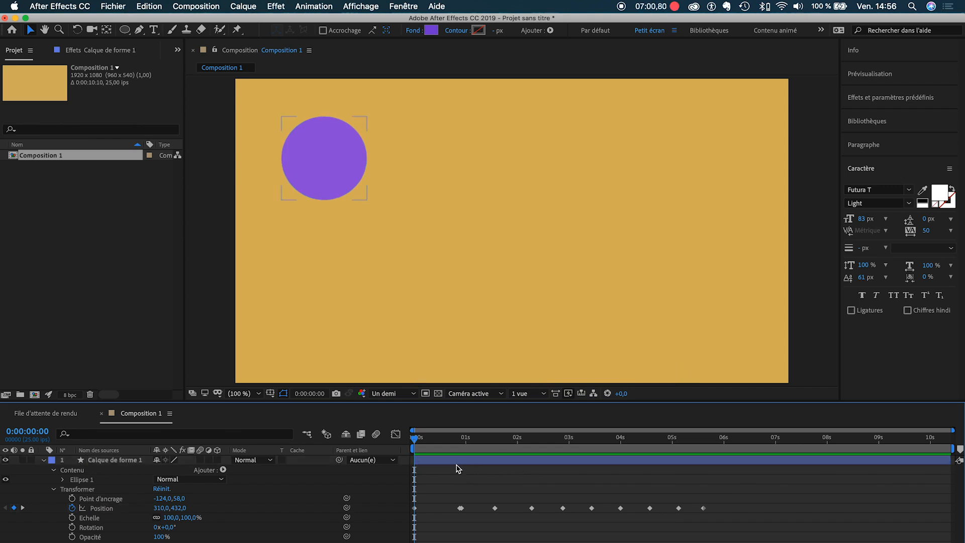
pyautogui.moveTo(417, 441); pyautogui.dragTo(466, 468)
pyautogui.click(461, 509)
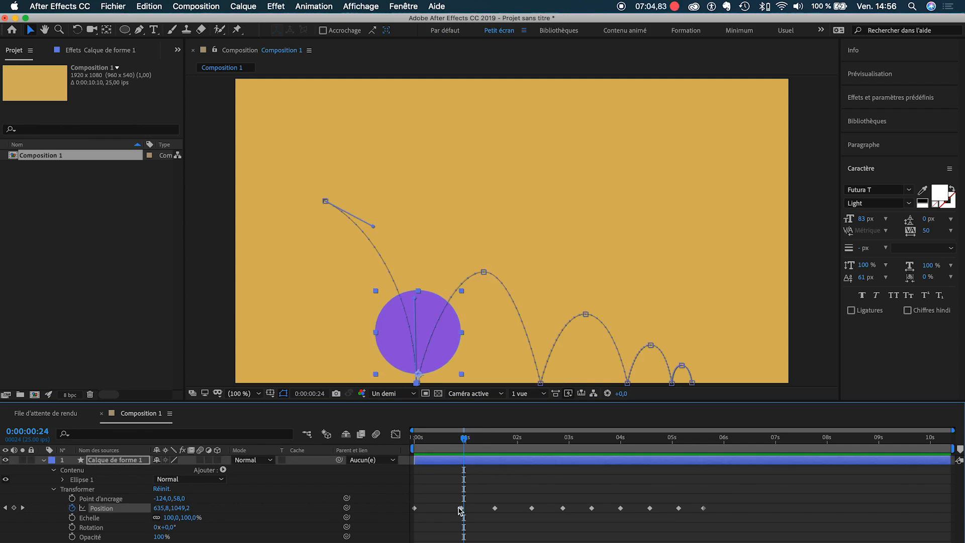
pyautogui.click(463, 509)
pyautogui.press('Delete')
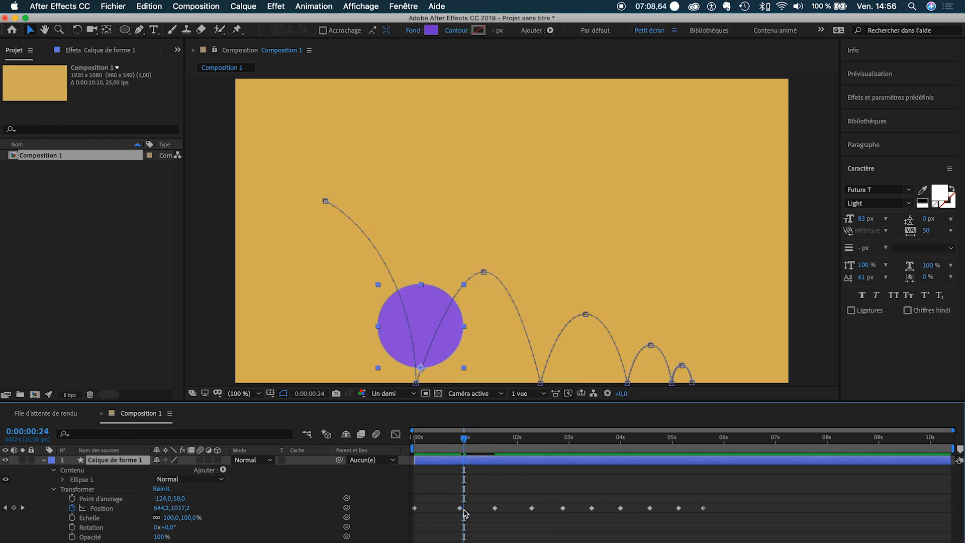
pyautogui.moveTo(463, 438); pyautogui.dragTo(413, 439)
pyautogui.press('space')
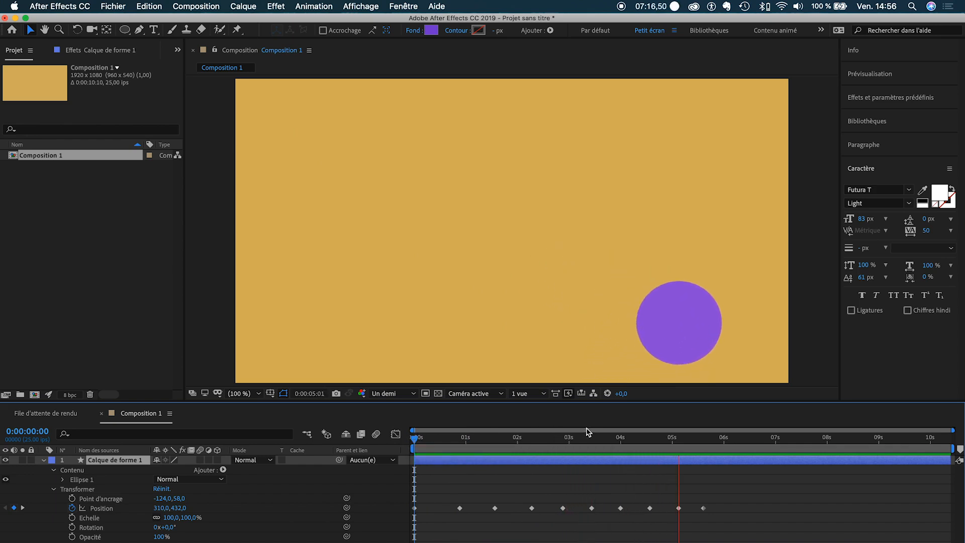
pyautogui.press('space')
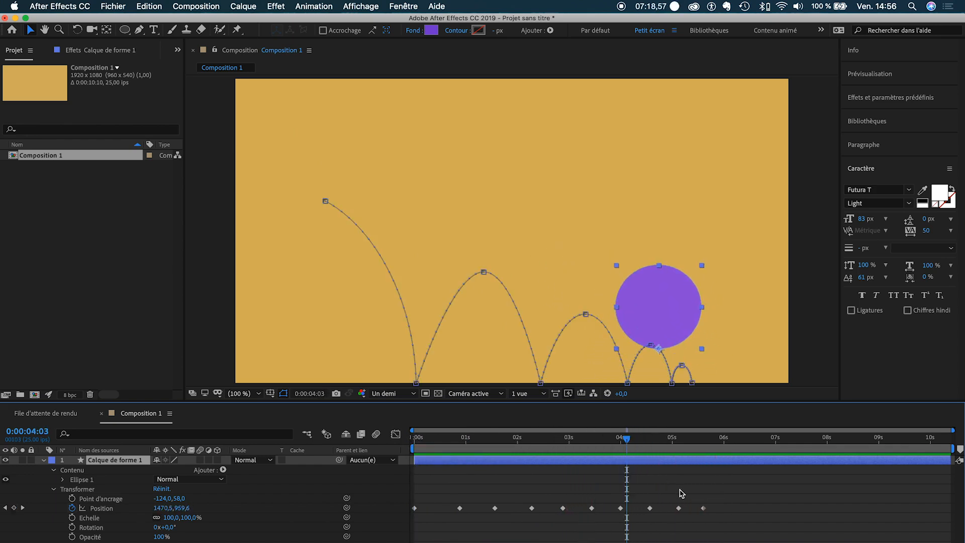
# Compress the last four Position keyframes, keeping the first near 0:00:04:00, to speed up the final bounces, and preview from the start.
pyautogui.moveTo(704, 508); pyautogui.dragTo(620, 509)
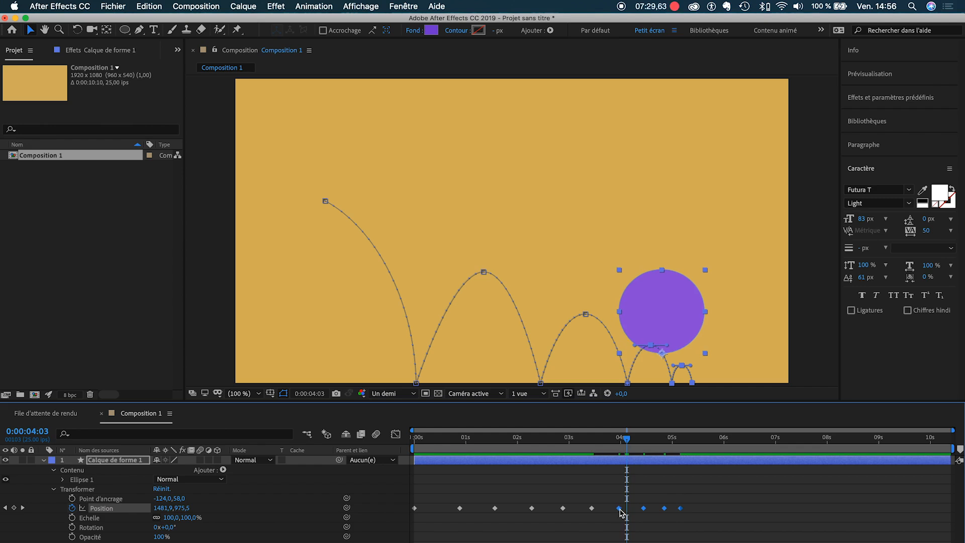
pyautogui.click(693, 499)
pyautogui.moveTo(526, 442); pyautogui.dragTo(416, 443)
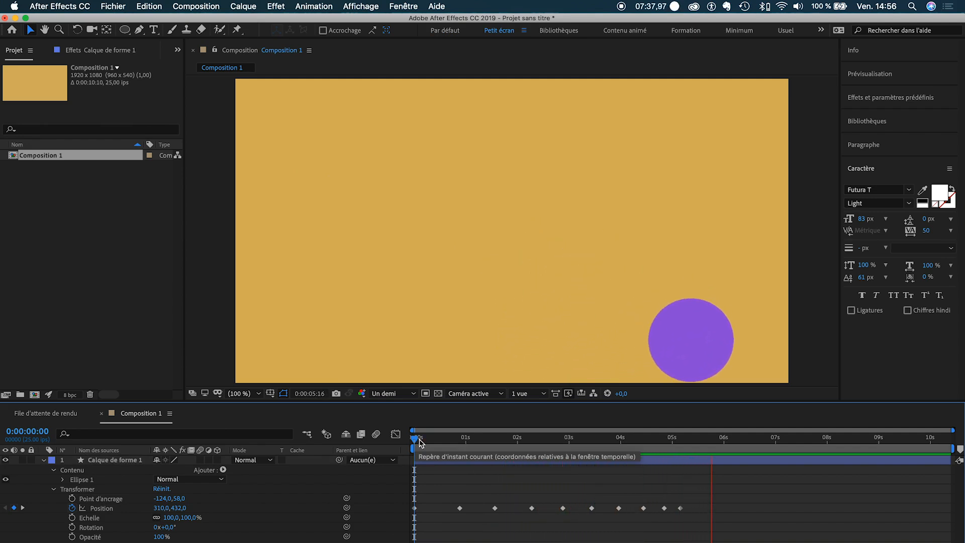
pyautogui.moveTo(419, 441); pyautogui.dragTo(431, 442)
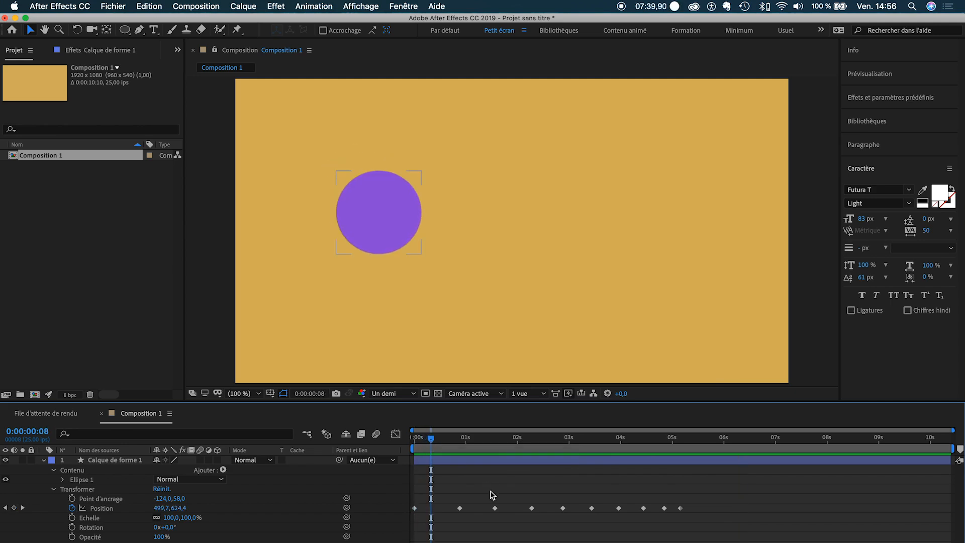
# Shift all Position keyframes from the second ground contact onward about three frames earlier, starting at 0:00:02:04, and scrub through the bounces.
pyautogui.moveTo(522, 498); pyautogui.dragTo(675, 512)
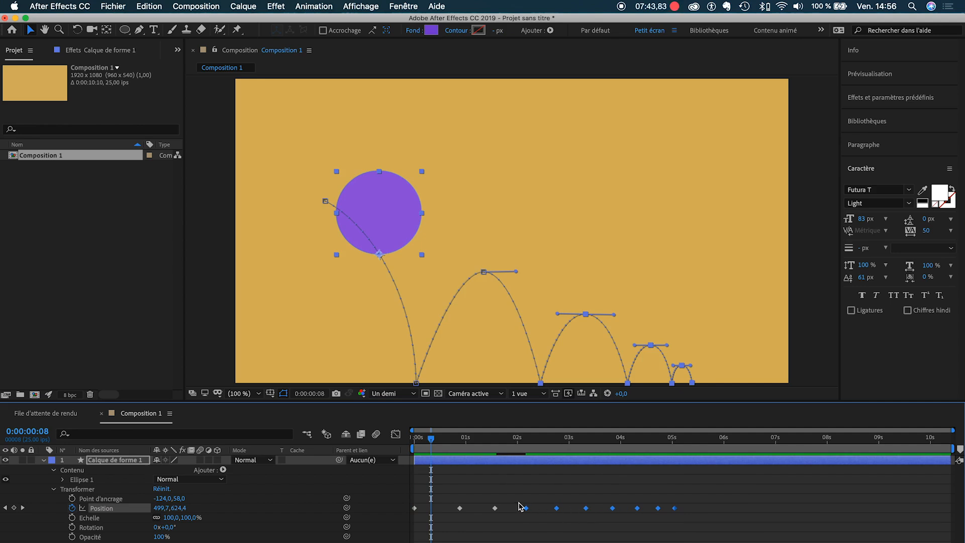
pyautogui.click(495, 493)
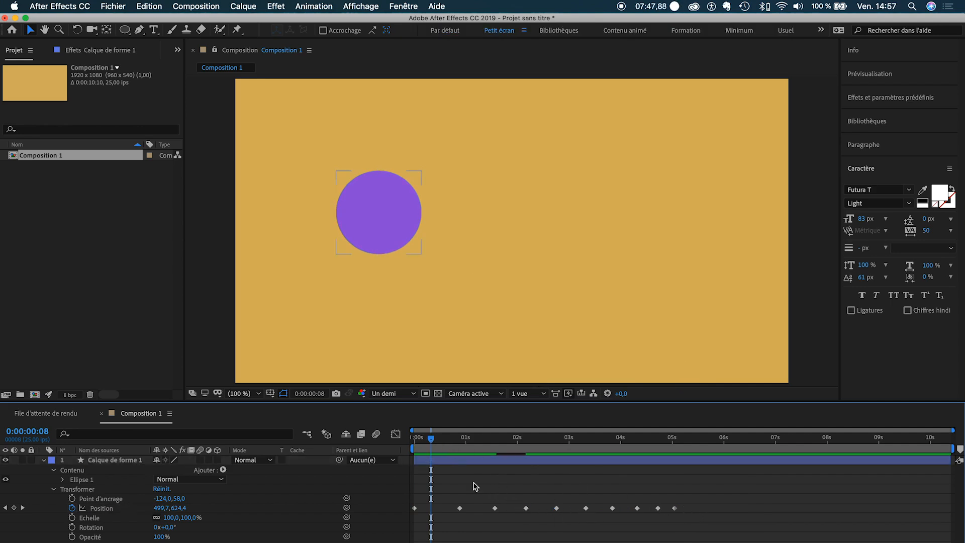
pyautogui.moveTo(430, 438); pyautogui.dragTo(598, 465)
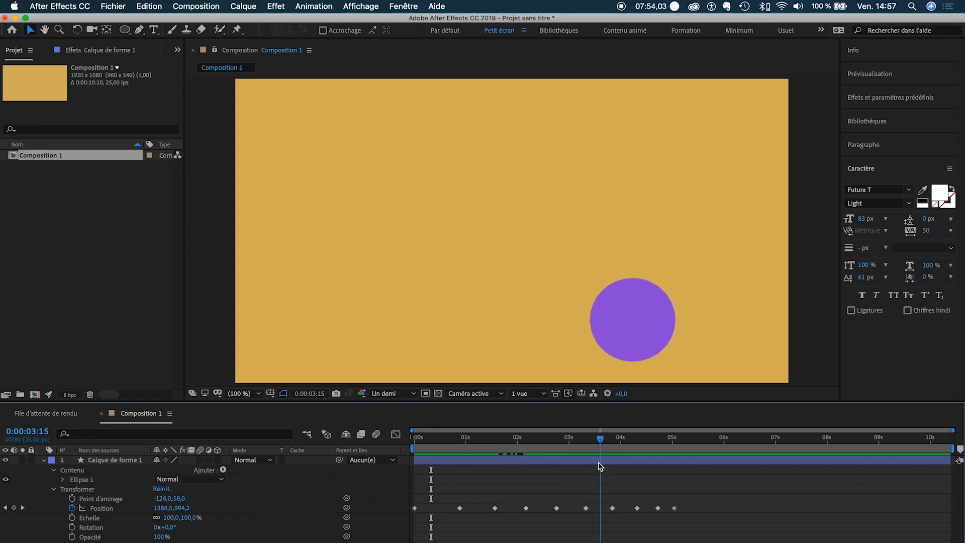
# Show the Position curves in the Graph Editor and apply Easy Ease to the first ground-contact keyframe at 0:00:00:22.
pyautogui.click(495, 508)
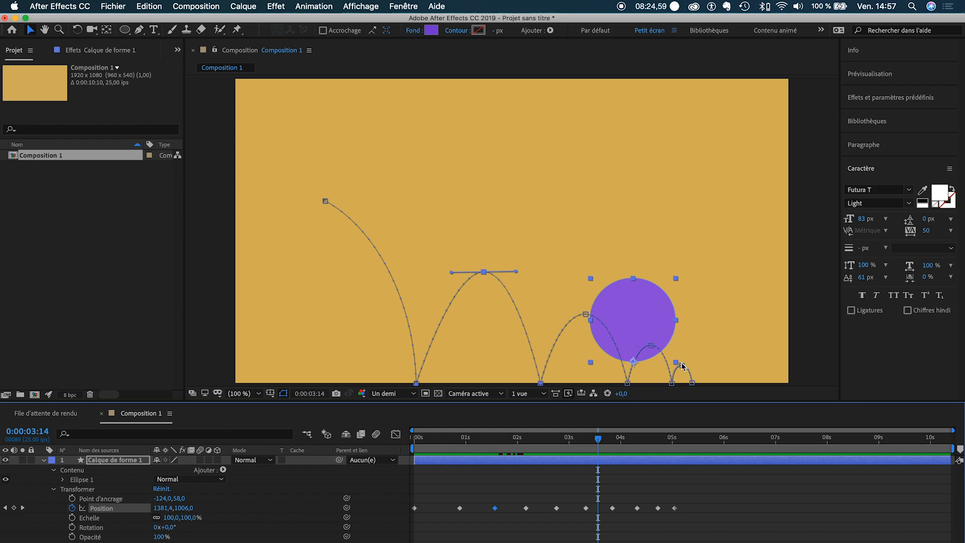
pyautogui.click(396, 436)
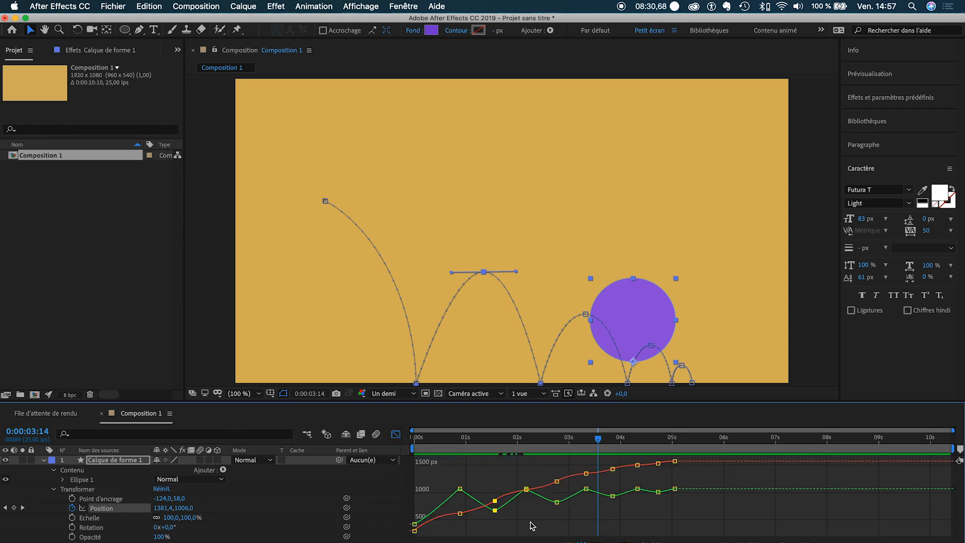
pyautogui.click(460, 489)
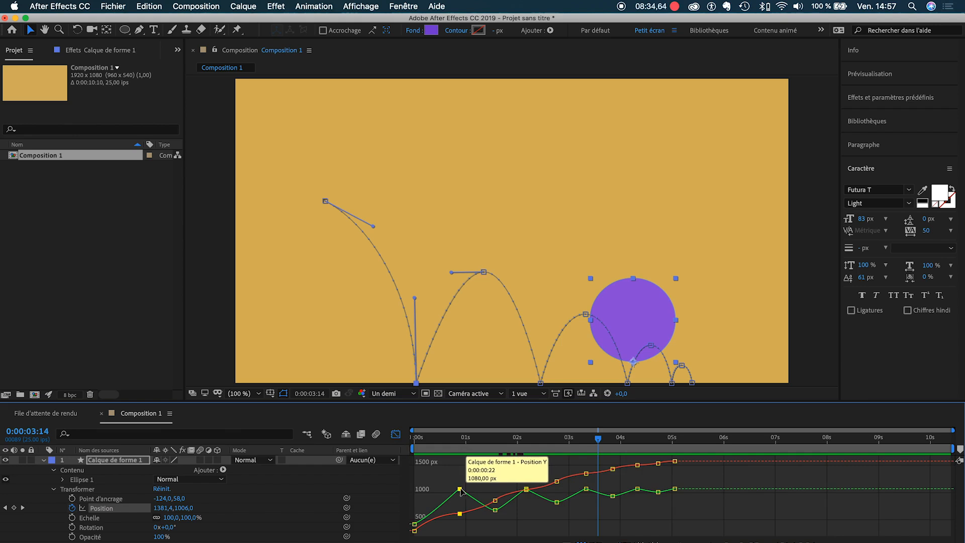
pyautogui.moveTo(474, 510)
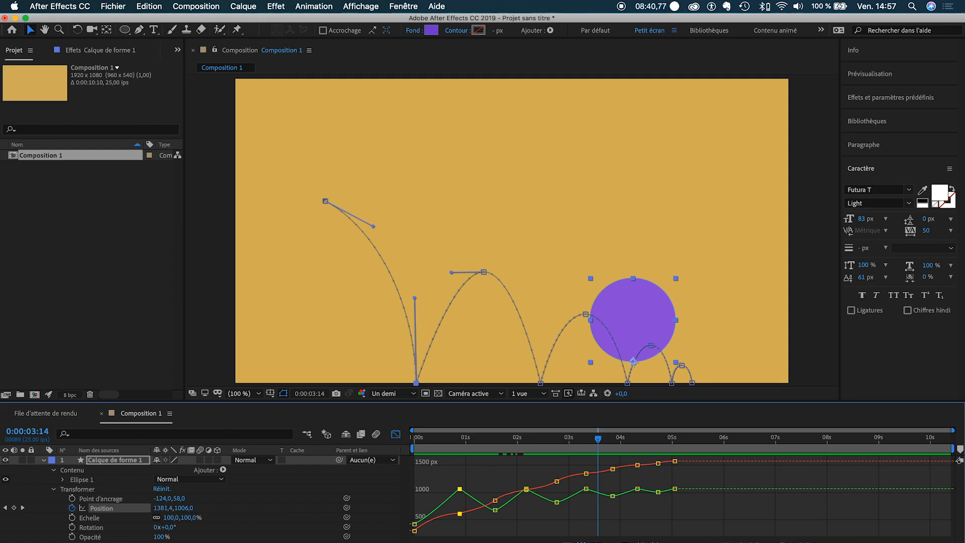
pyautogui.press('F9')
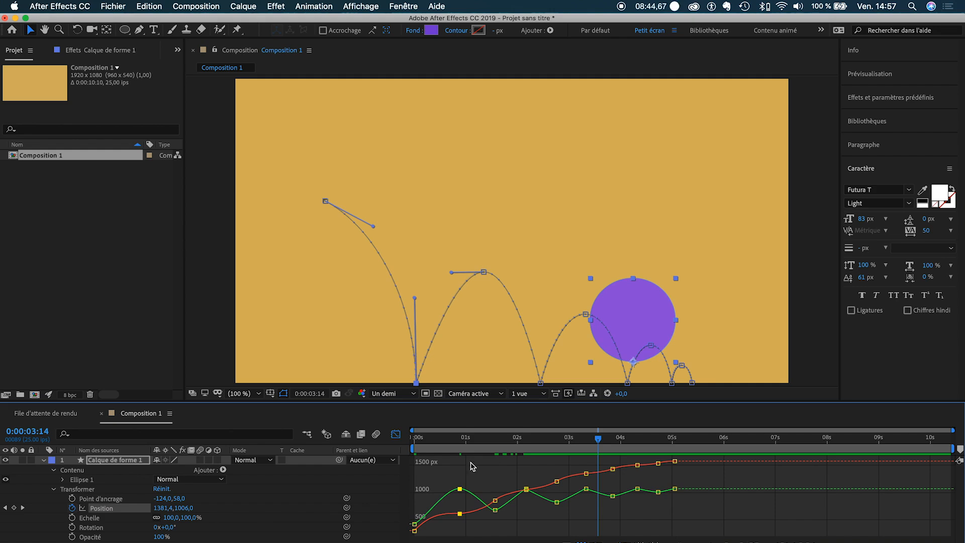
# Separate the Position property into X and Y dimensions and select the Y Position keyframe at 0:00:00:22.
pyautogui.moveTo(454, 443)
pyautogui.mouseDown()
pyautogui.moveTo(428, 443)
pyautogui.moveTo(461, 446)
pyautogui.mouseUp()
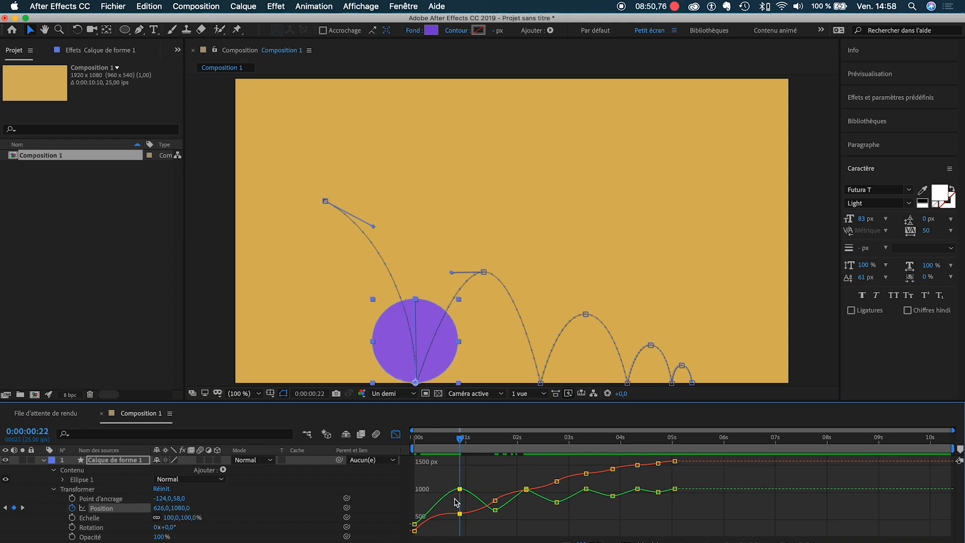
pyautogui.scroll(5, 454, 500)
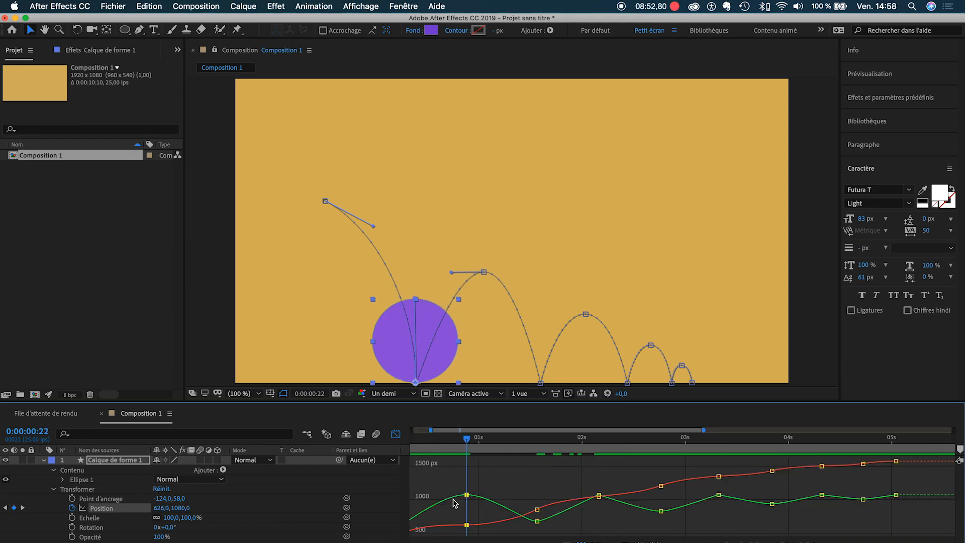
pyautogui.hscroll(-3, 455, 503)
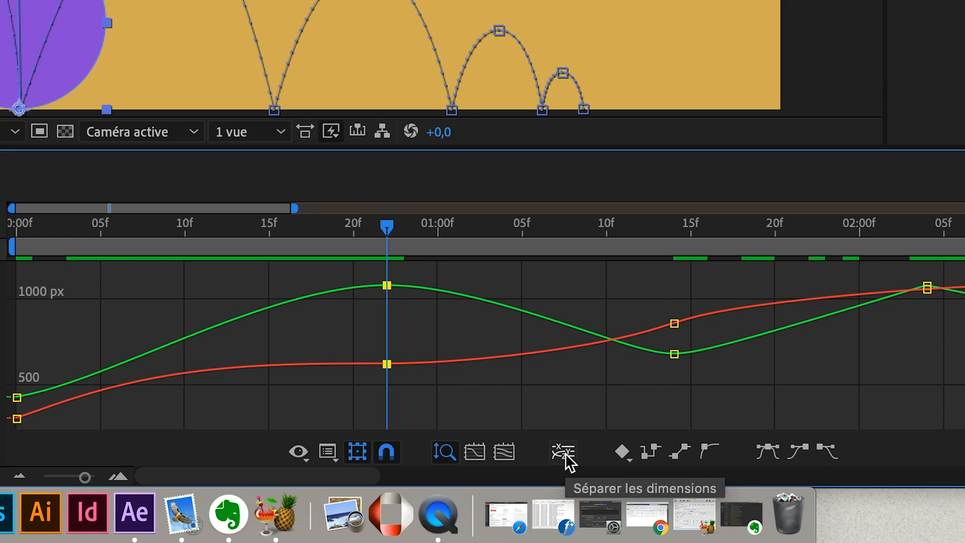
pyautogui.click(564, 453)
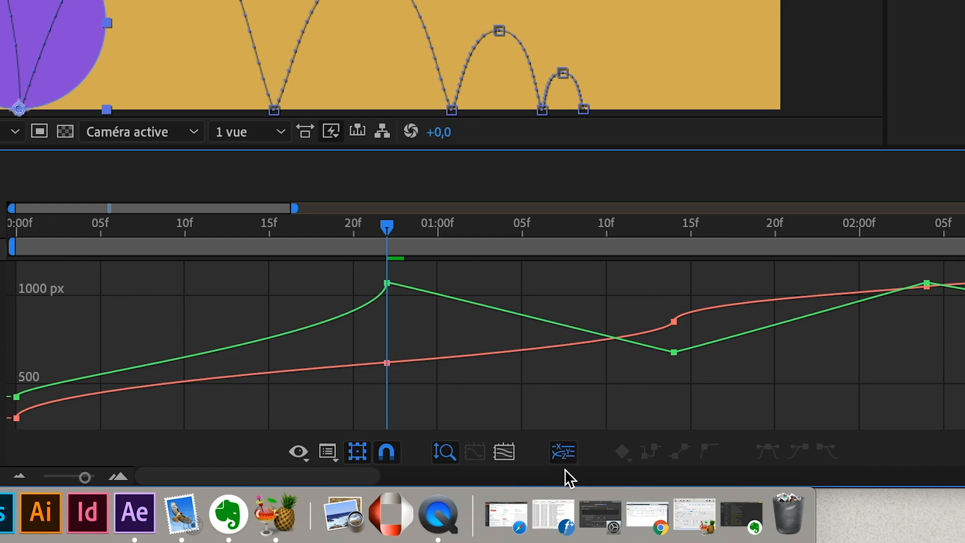
pyautogui.click(387, 284)
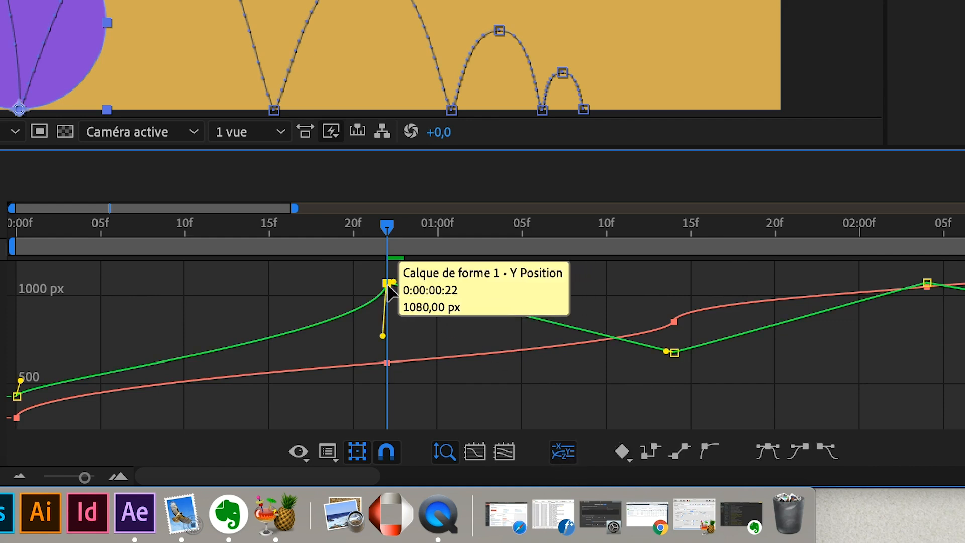
# Flatten the starting Y Position handle horizontally to about frame 12 and shorten the incoming handle at 0:00:00:22 so the ball accelerates into the ground.
pyautogui.moveTo(20, 380); pyautogui.dragTo(195, 407)
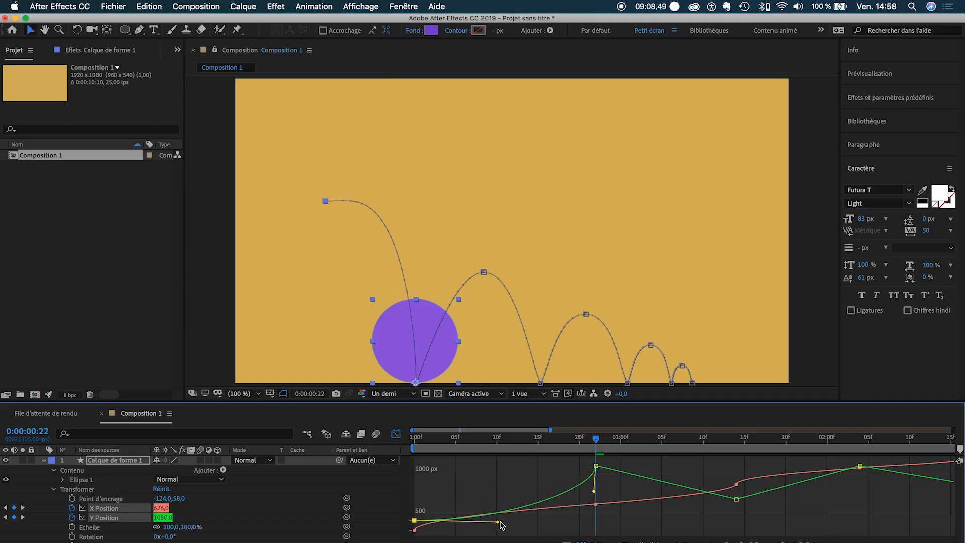
pyautogui.moveTo(501, 525); pyautogui.dragTo(511, 523)
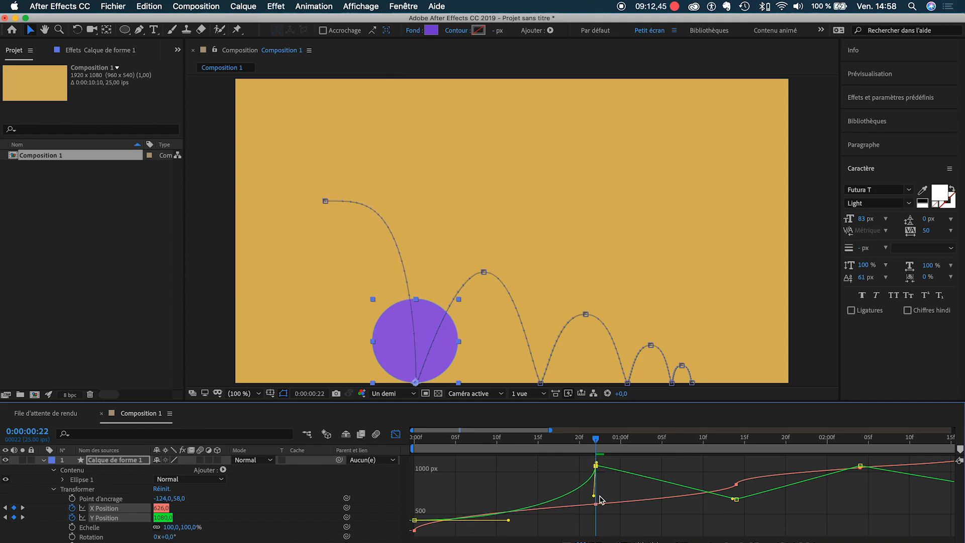
pyautogui.click(597, 465)
pyautogui.moveTo(597, 462); pyautogui.dragTo(597, 466)
pyautogui.moveTo(510, 519); pyautogui.dragTo(565, 520)
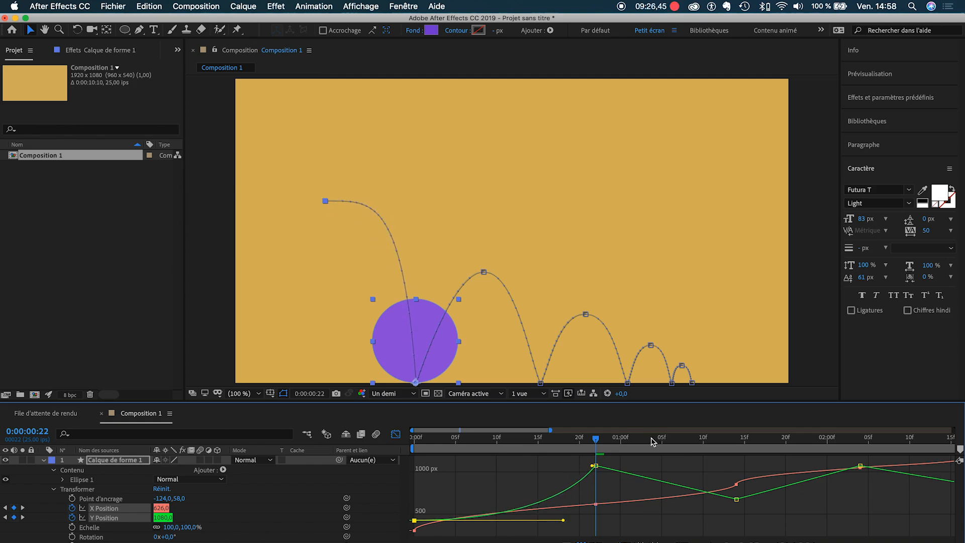
pyautogui.moveTo(565, 522); pyautogui.dragTo(520, 523)
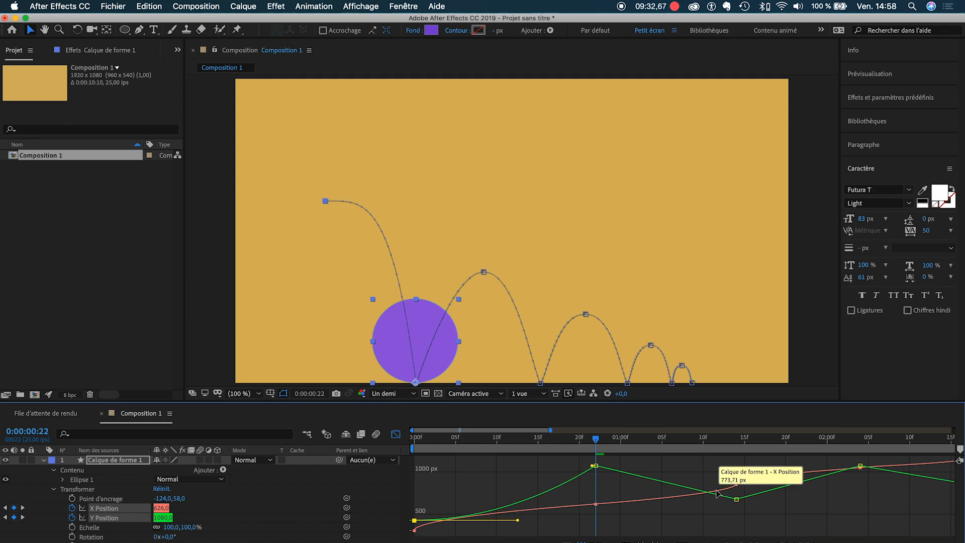
pyautogui.click(737, 501)
pyautogui.moveTo(732, 500); pyautogui.dragTo(779, 505)
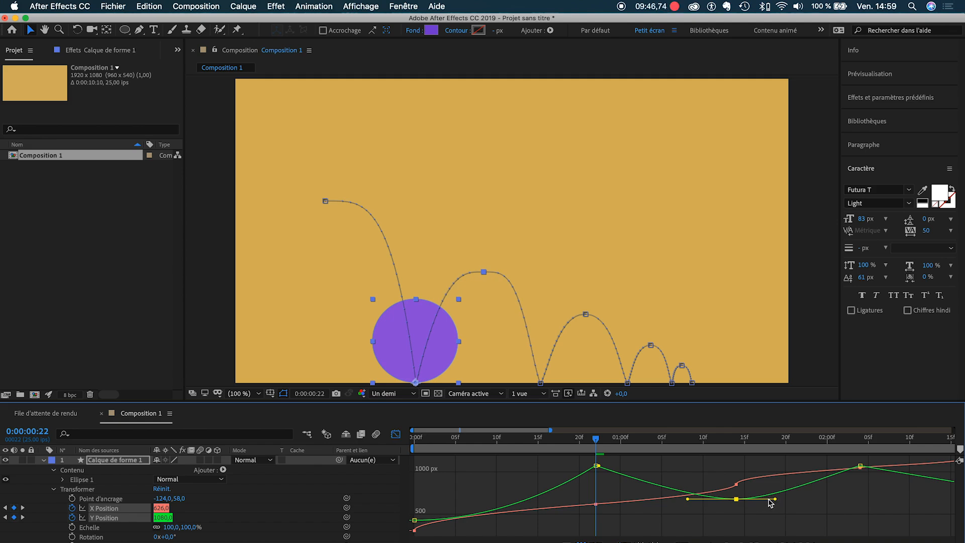
pyautogui.press('super+z')
pyautogui.press('super+z')
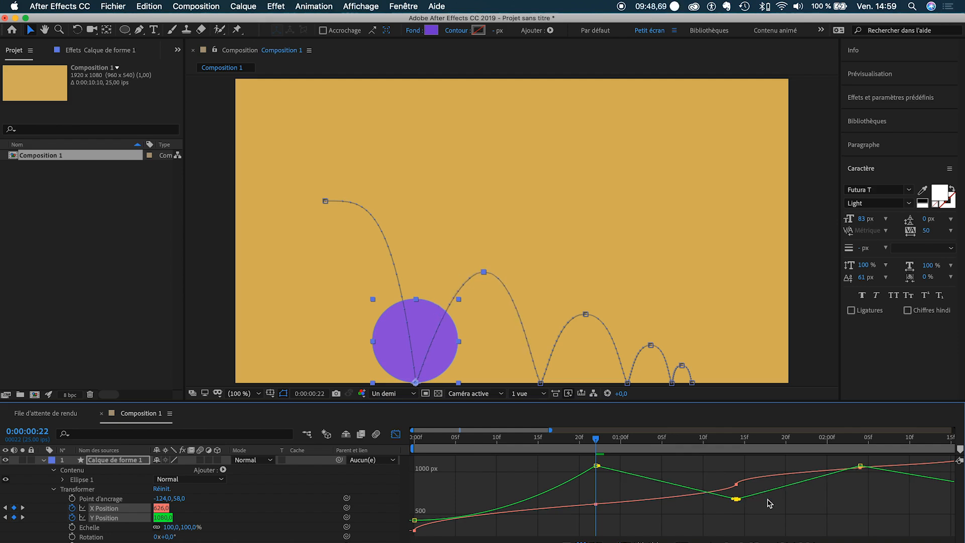
# Stretch horizontal Y Position handles on both sides of the first bounce peak and before the second peak, and nudge the first peak slightly upward.
pyautogui.hscroll(5, 768, 502)
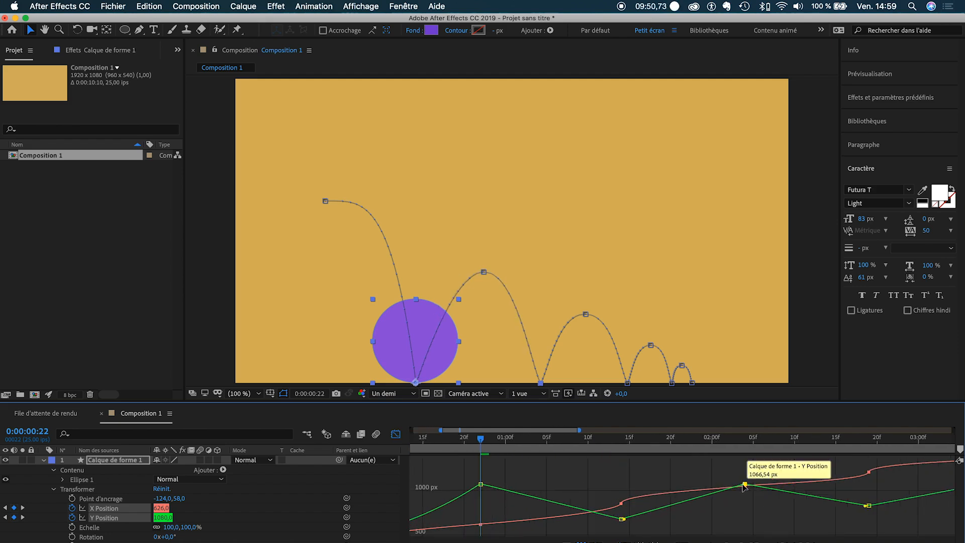
pyautogui.press('F9')
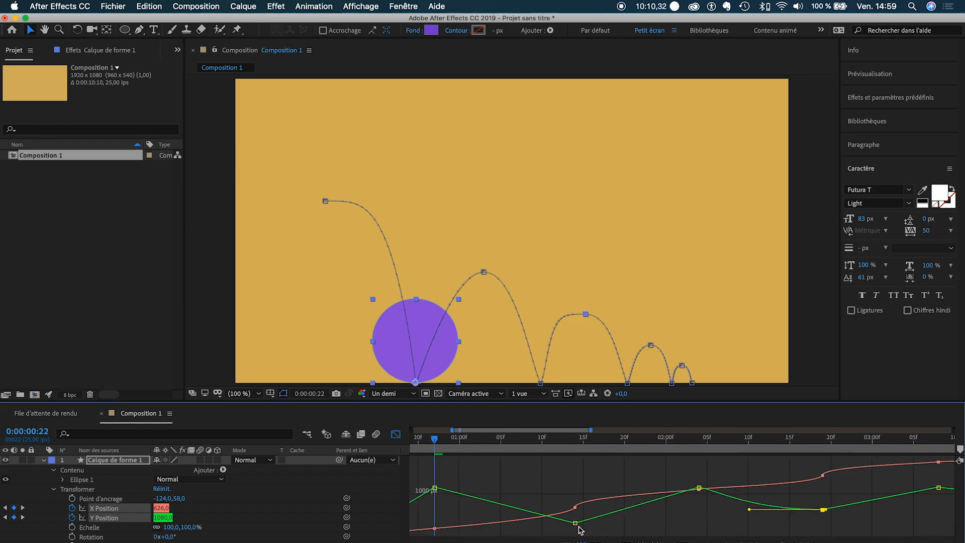
pyautogui.click(575, 523)
pyautogui.moveTo(579, 523); pyautogui.dragTo(525, 532)
pyautogui.moveTo(484, 272); pyautogui.dragTo(482, 270)
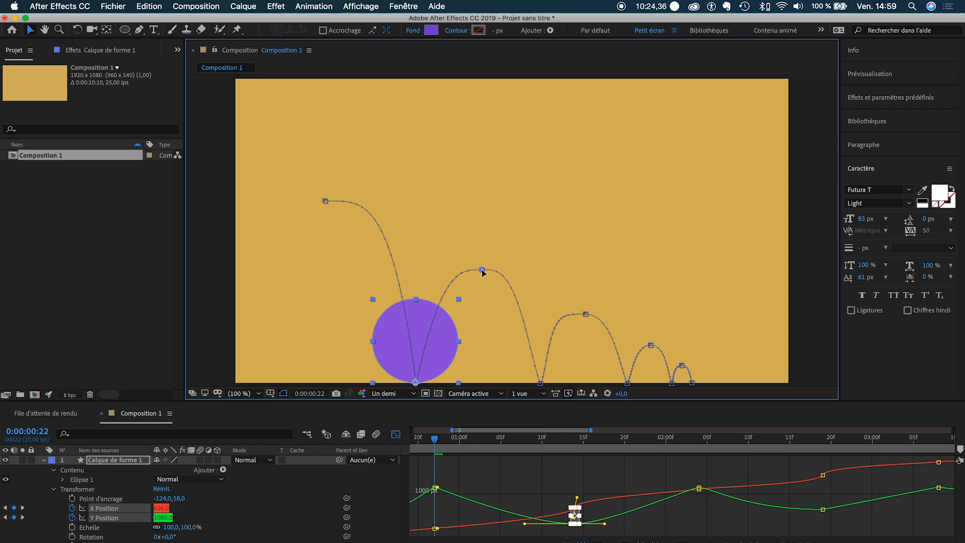
# Realign the X Position handles at the first bounce peak so the curve runs straight through that keyframe.
pyautogui.click(613, 498)
pyautogui.moveTo(575, 521); pyautogui.dragTo(597, 503)
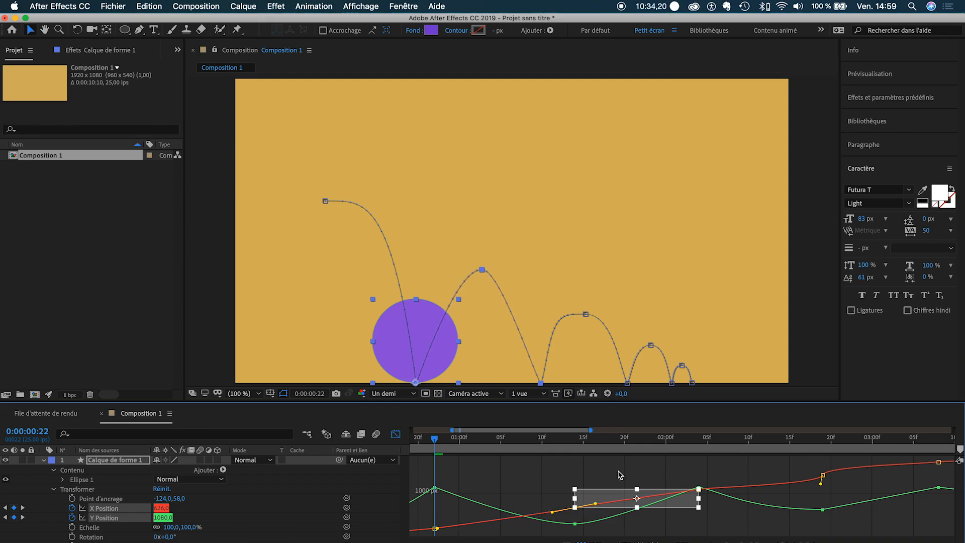
pyautogui.click(620, 475)
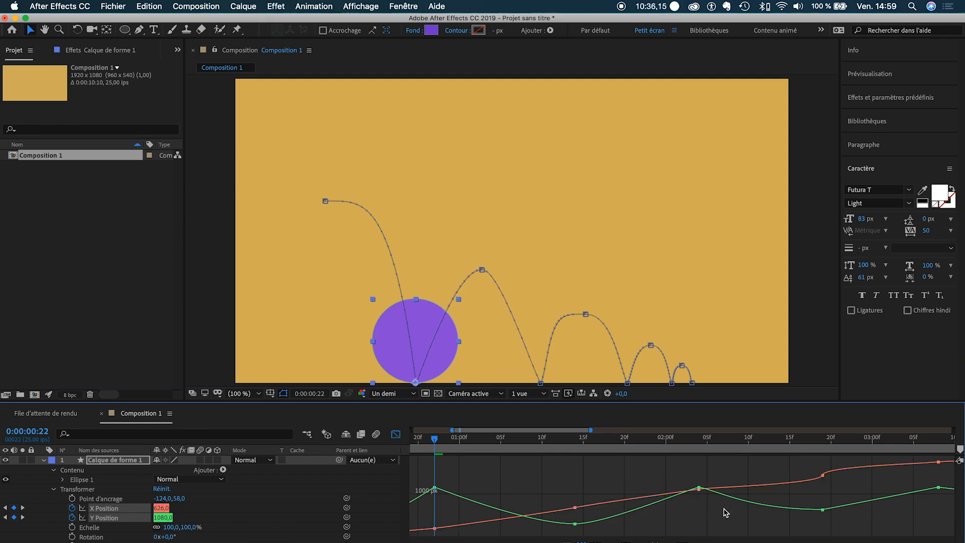
# Extend the outgoing Y Position handle of the second bounce peak horizontally to round the descent.
pyautogui.hscroll(2, 809, 520)
pyautogui.scroll(-3, 810, 519)
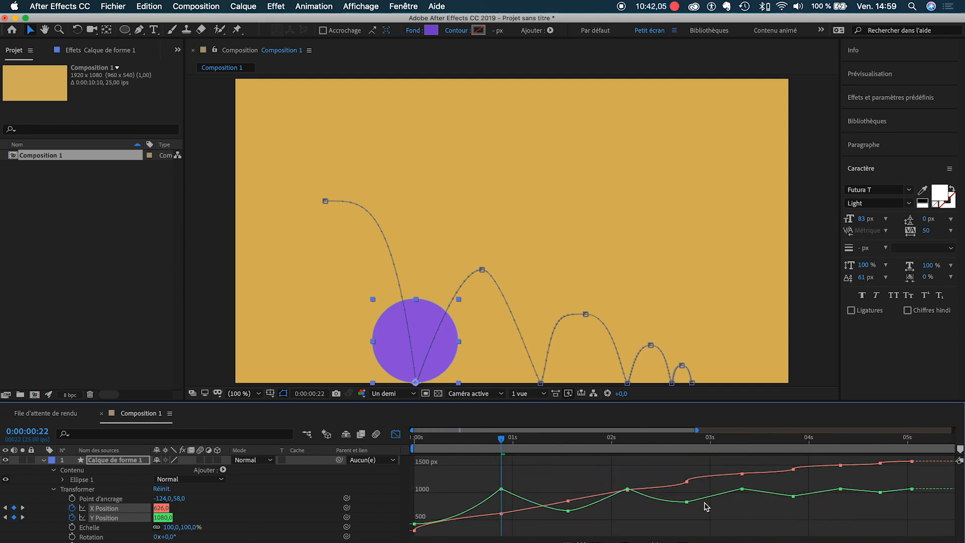
pyautogui.scroll(3, 754, 485)
pyautogui.hscroll(1, 779, 497)
pyautogui.click(615, 508)
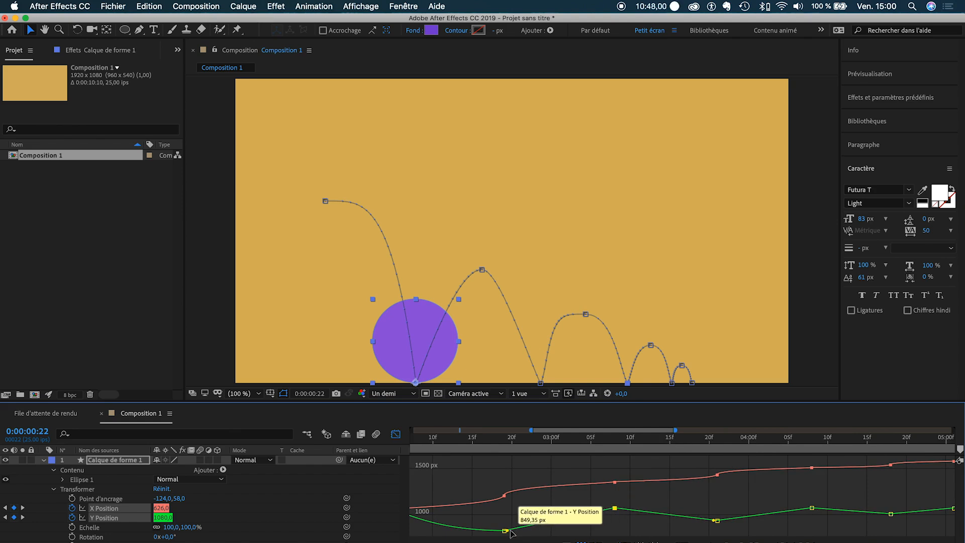
pyautogui.moveTo(507, 531); pyautogui.dragTo(560, 538)
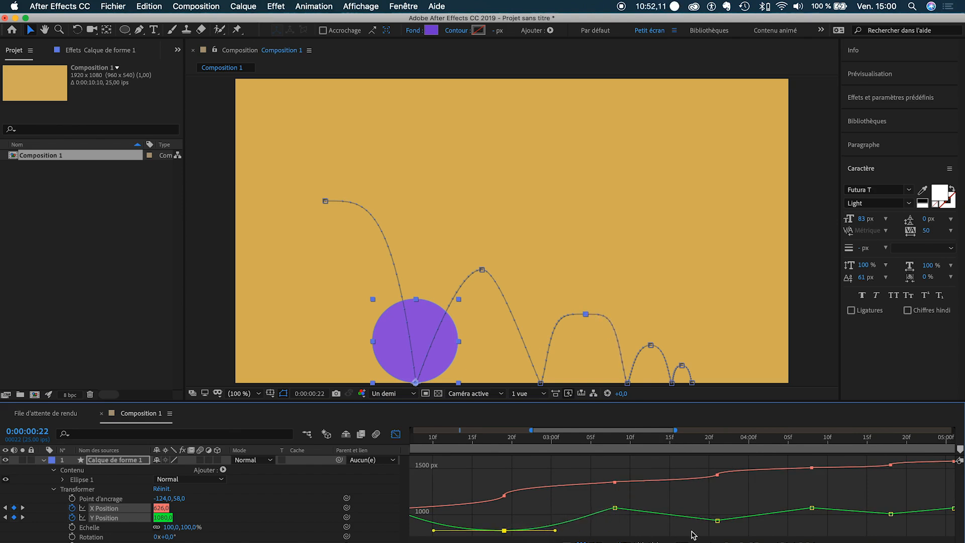
# Stretch horizontal Y Position handles on both sides of the third and fourth bounce peaks.
pyautogui.click(719, 521)
pyautogui.moveTo(714, 521); pyautogui.dragTo(773, 523)
pyautogui.hscroll(5, 772, 527)
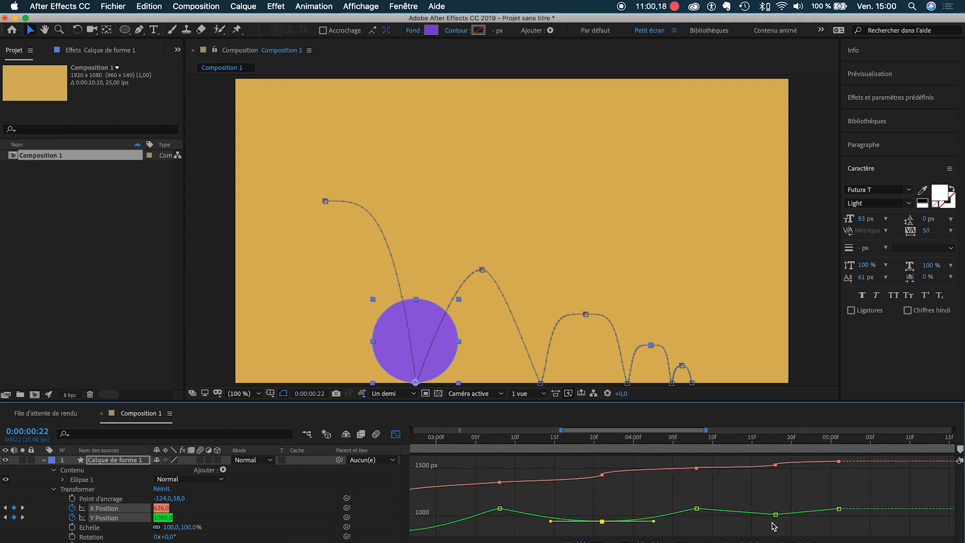
pyautogui.click(776, 515)
pyautogui.moveTo(780, 516); pyautogui.dragTo(729, 516)
pyautogui.scroll(-2, 735, 523)
# Realign the X Position handles at the second, third and fourth bounce peaks to smooth out the steps in the curve.
pyautogui.click(565, 490)
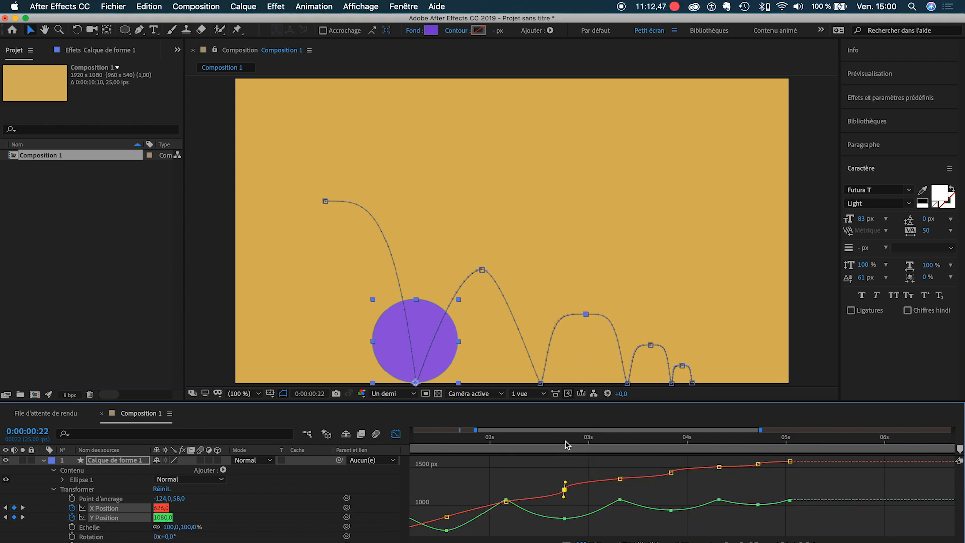
pyautogui.moveTo(565, 482); pyautogui.dragTo(578, 487)
pyautogui.click(620, 478)
pyautogui.moveTo(671, 476); pyautogui.dragTo(661, 473)
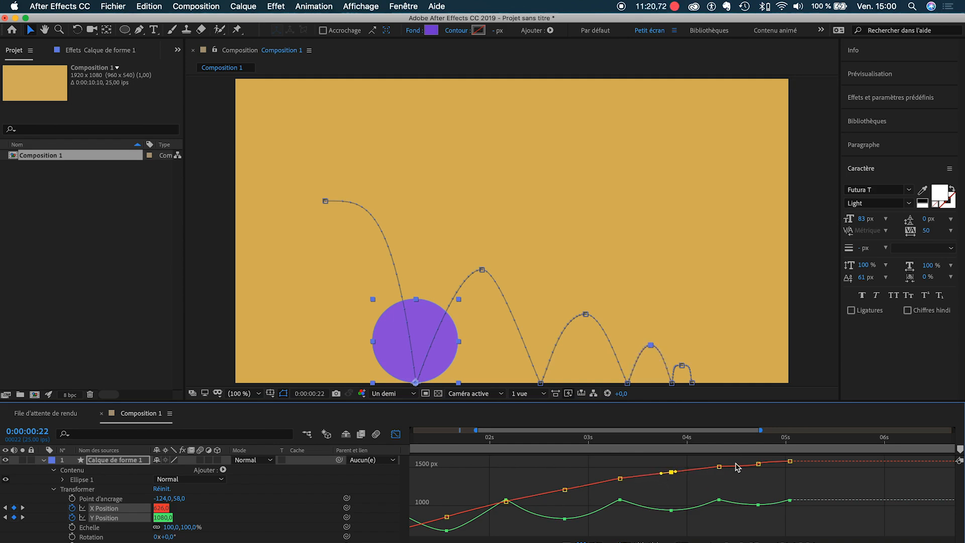
pyautogui.click(758, 465)
pyautogui.moveTo(757, 467); pyautogui.dragTo(750, 468)
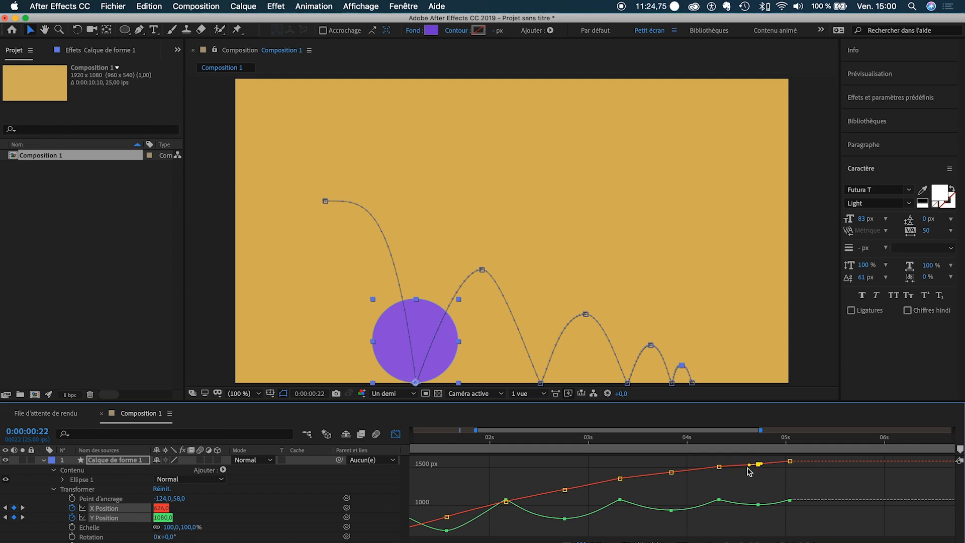
# Lower the first X Position keyframe's outgoing handle so the curve runs straight to the first ground contact.
pyautogui.hscroll(-5, 523, 506)
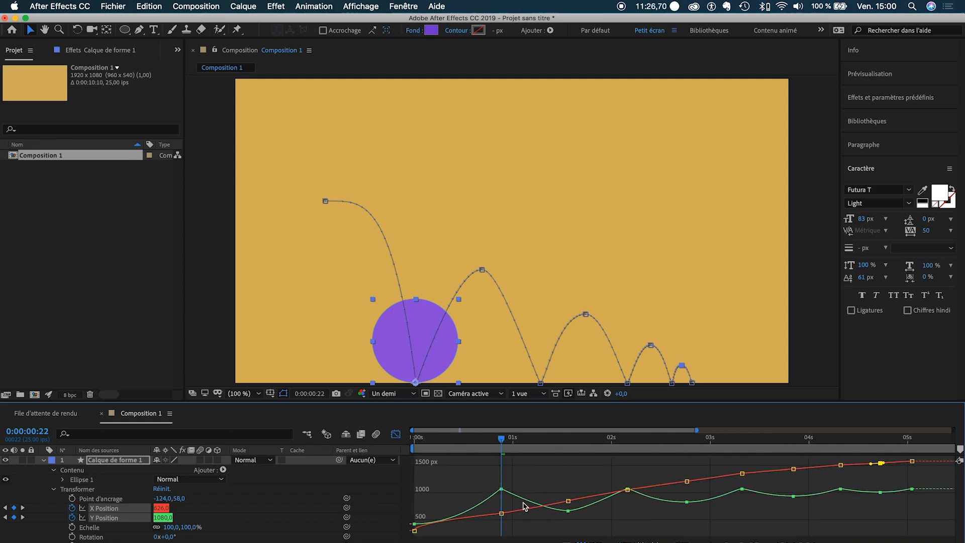
pyautogui.click(414, 529)
pyautogui.moveTo(415, 523); pyautogui.dragTo(440, 527)
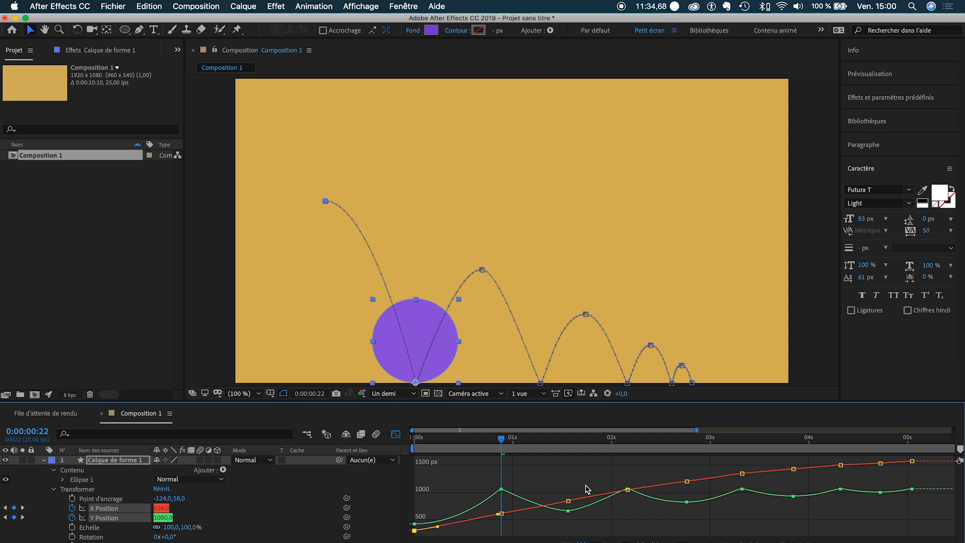
# Leave the Graph Editor, show the full timeline and preview the bounce from the first frame.
pyautogui.click(396, 434)
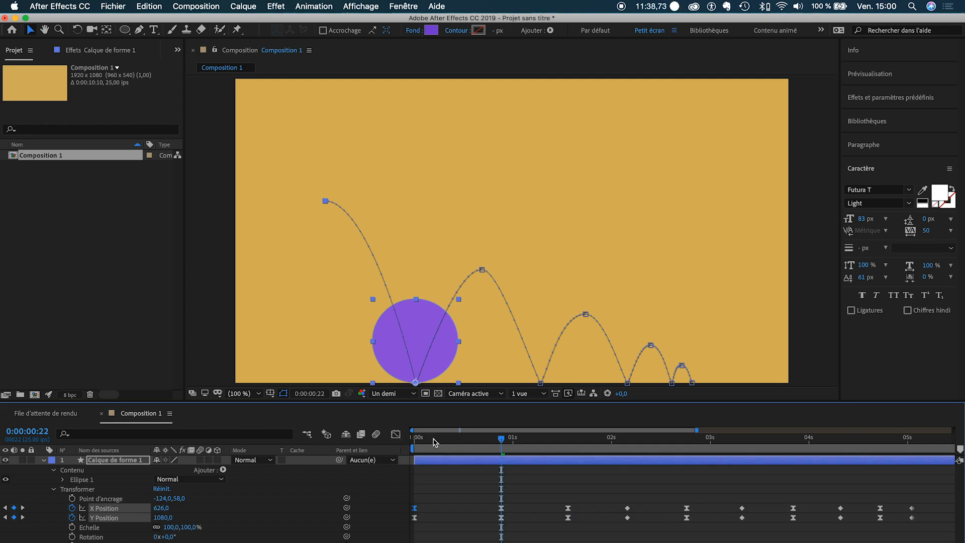
pyautogui.press('Home')
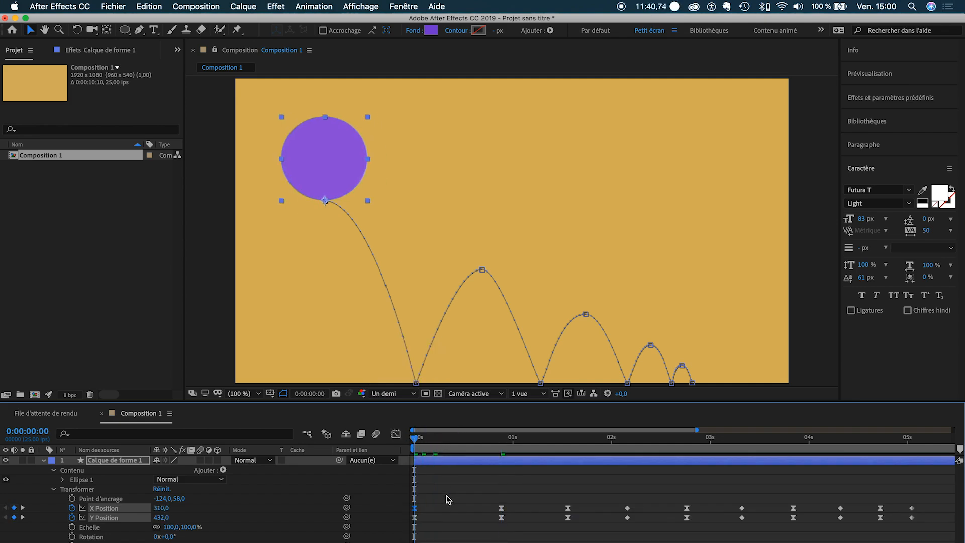
pyautogui.press('-')
pyautogui.press('=')
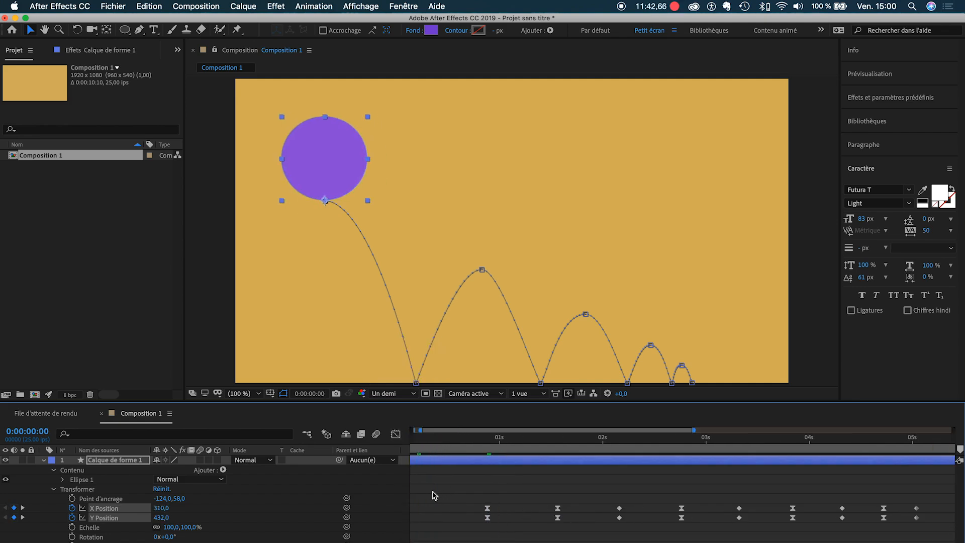
pyautogui.press('-')
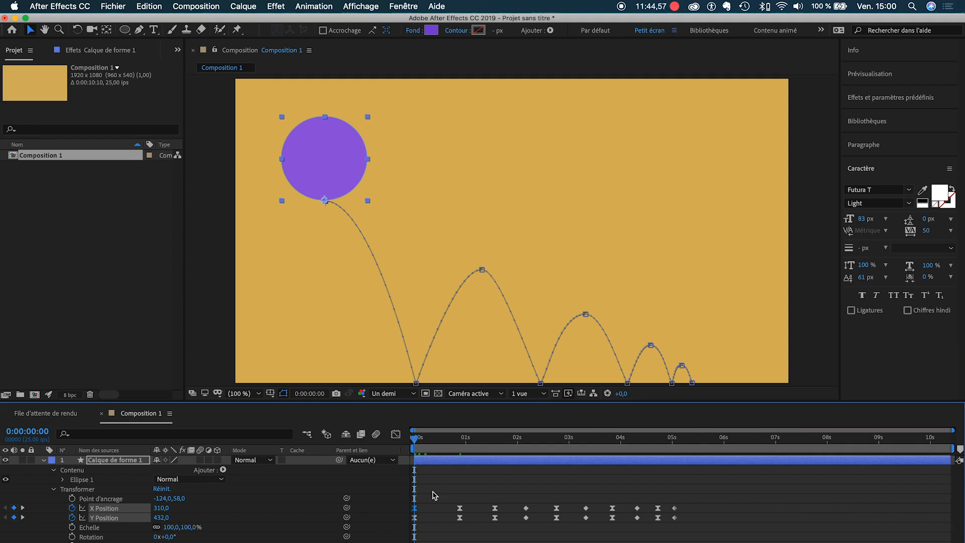
pyautogui.click(436, 496)
pyautogui.press('space')
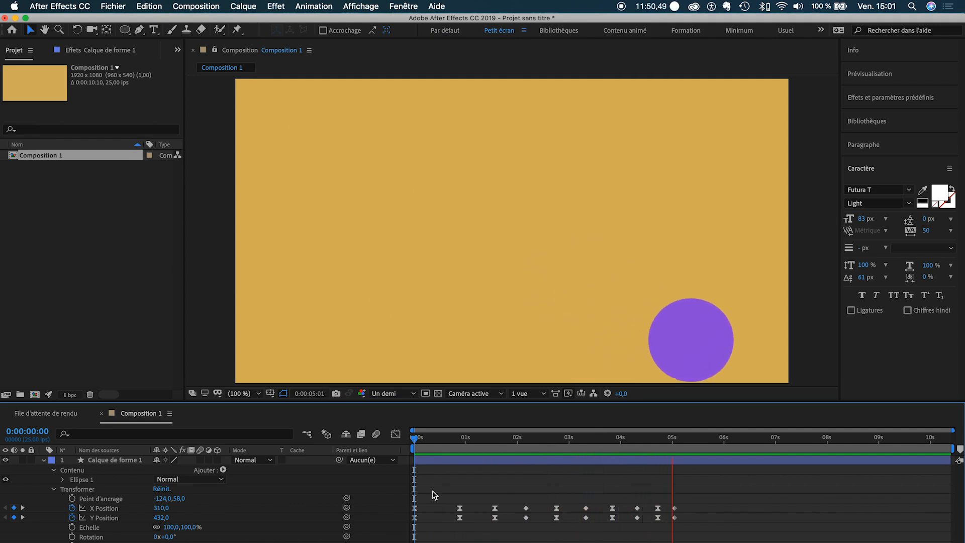
# Progressively shift the X and Y Position keyframes earlier, tightening each bounce from about 0:00:00:15 to a last keyframe near 0:00:03:10.
pyautogui.click(446, 439)
pyautogui.moveTo(448, 442)
pyautogui.mouseDown()
pyautogui.moveTo(542, 445)
pyautogui.moveTo(527, 456)
pyautogui.moveTo(461, 443)
pyautogui.moveTo(436, 451)
pyautogui.mouseUp()
pyautogui.moveTo(447, 500); pyautogui.dragTo(663, 524)
pyautogui.moveTo(462, 501); pyautogui.dragTo(639, 520)
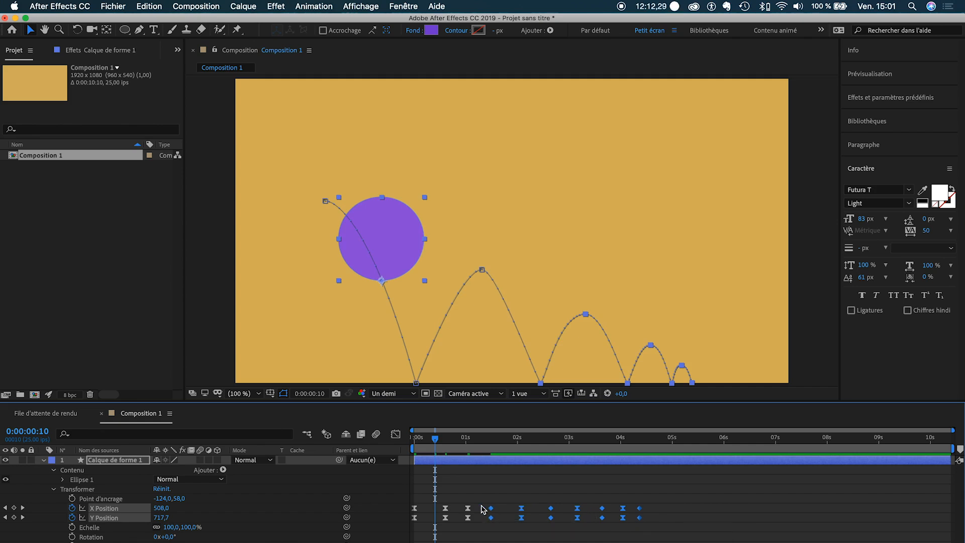
pyautogui.moveTo(509, 503)
pyautogui.mouseDown()
pyautogui.moveTo(653, 524)
pyautogui.moveTo(631, 520)
pyautogui.mouseUp()
pyautogui.moveTo(530, 499)
pyautogui.mouseDown()
pyautogui.moveTo(635, 521)
pyautogui.moveTo(600, 517)
pyautogui.moveTo(624, 534)
pyautogui.moveTo(591, 512)
pyautogui.mouseUp()
pyautogui.click(595, 507)
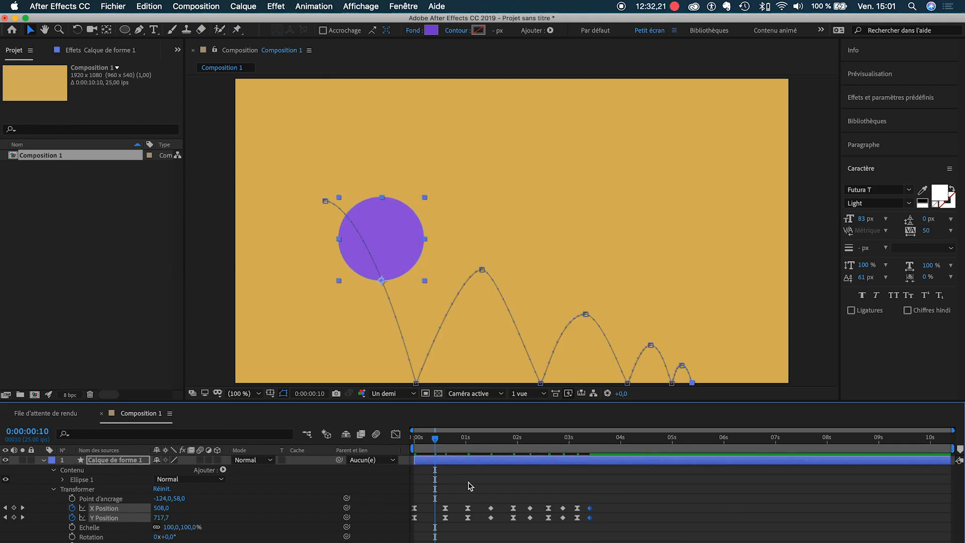
# Preview the tightened bounce from the start and review the first fall.
pyautogui.moveTo(436, 439); pyautogui.dragTo(407, 443)
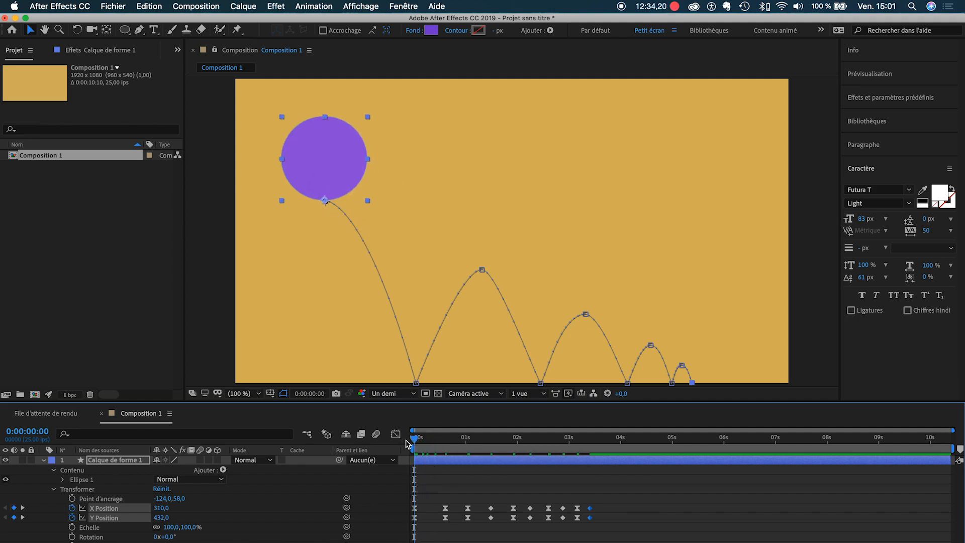
pyautogui.press('space')
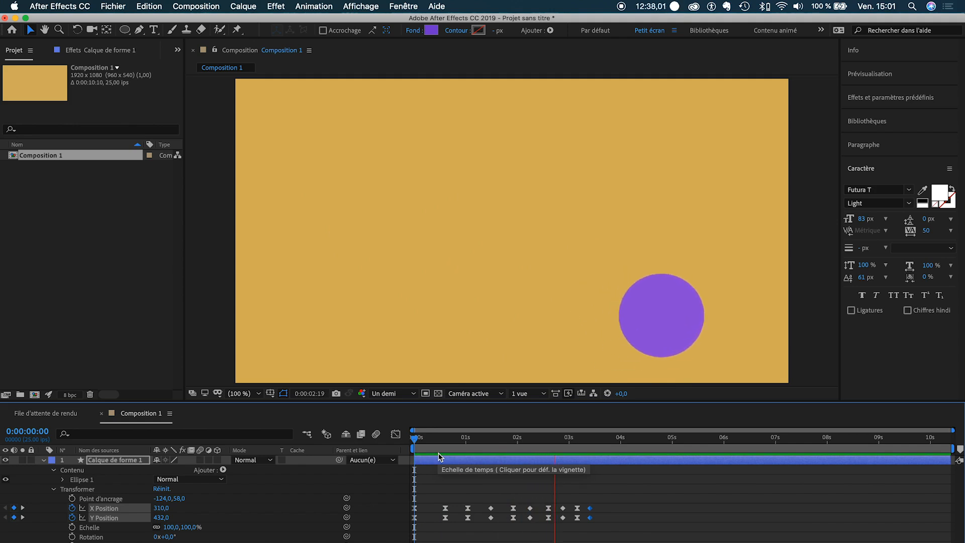
pyautogui.moveTo(428, 440)
pyautogui.mouseDown()
pyautogui.moveTo(477, 443)
pyautogui.moveTo(403, 450)
pyautogui.moveTo(423, 449)
pyautogui.mouseUp()
pyautogui.press('space')
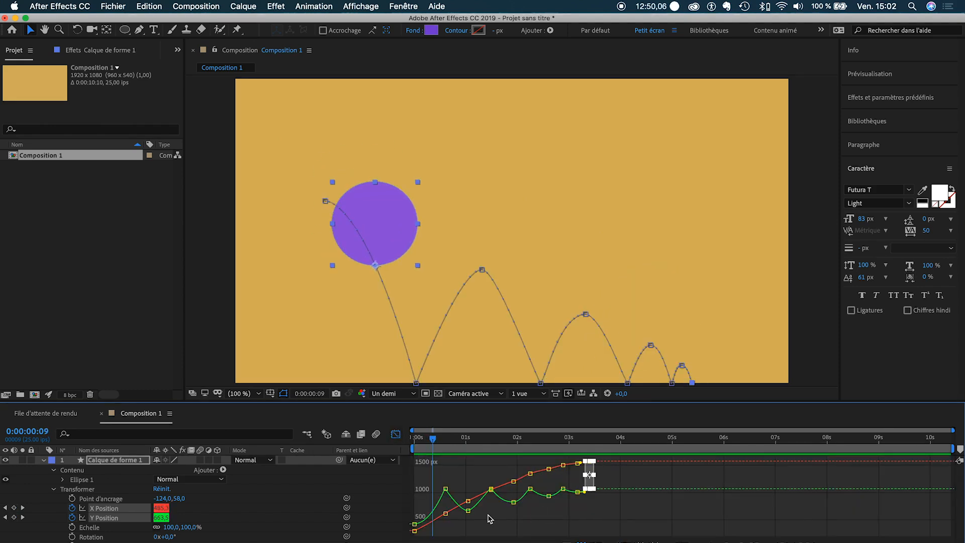
# In the Graph Editor, lengthen the horizontal Y Position handles at the first bounce peak, 0:00:01:01.
pyautogui.scroll(5, 490, 519)
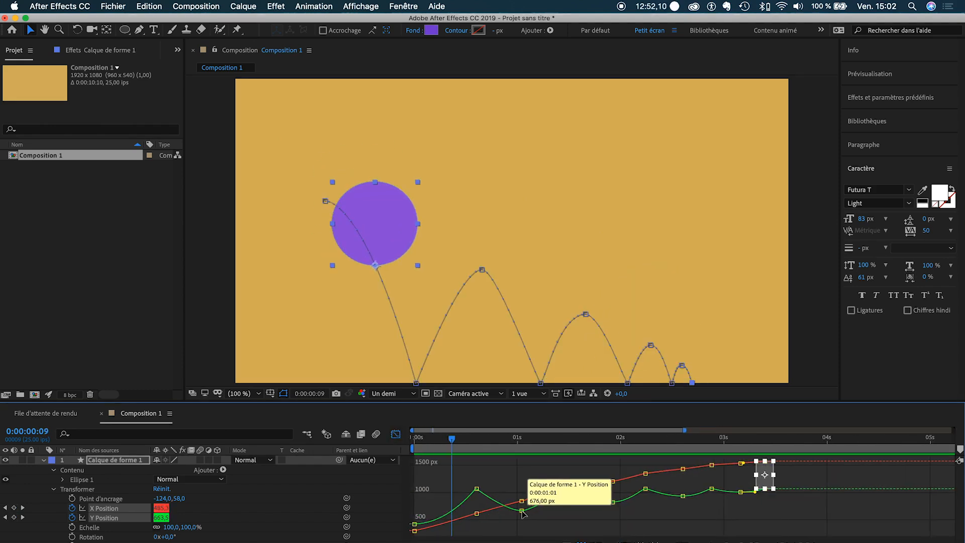
pyautogui.click(522, 511)
pyautogui.moveTo(532, 511); pyautogui.dragTo(496, 511)
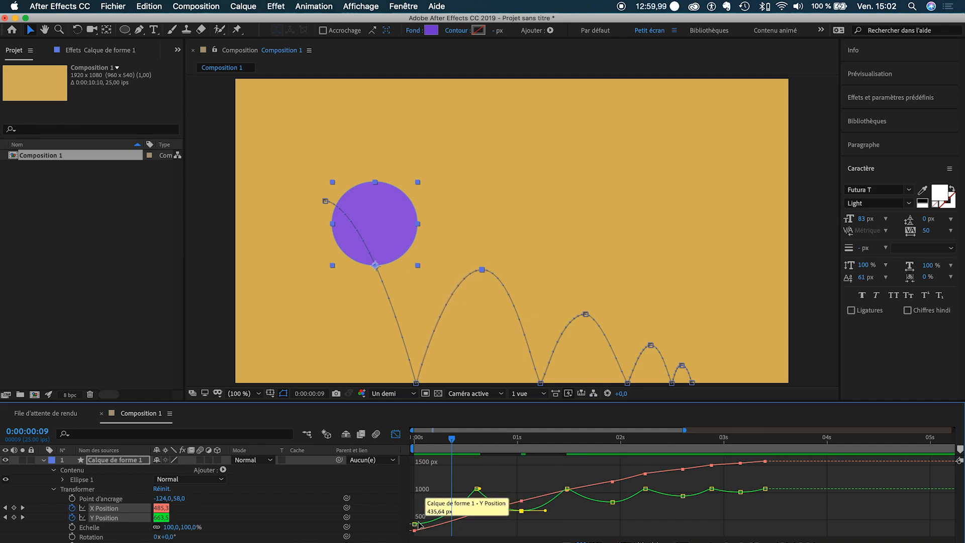
# Adjust the horizontal Y Position handles on both sides of the second and third bounce peaks to round their arcs.
pyautogui.click(567, 489)
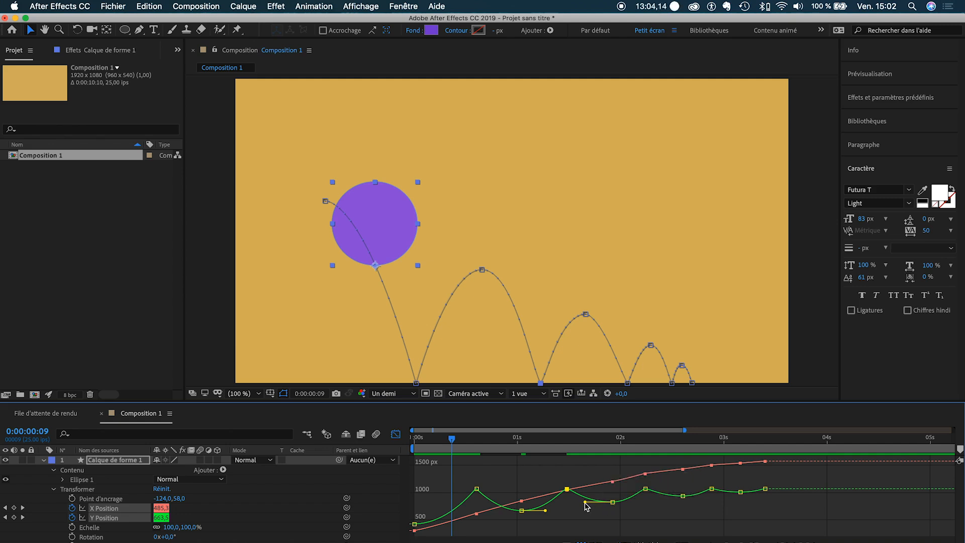
pyautogui.click(612, 502)
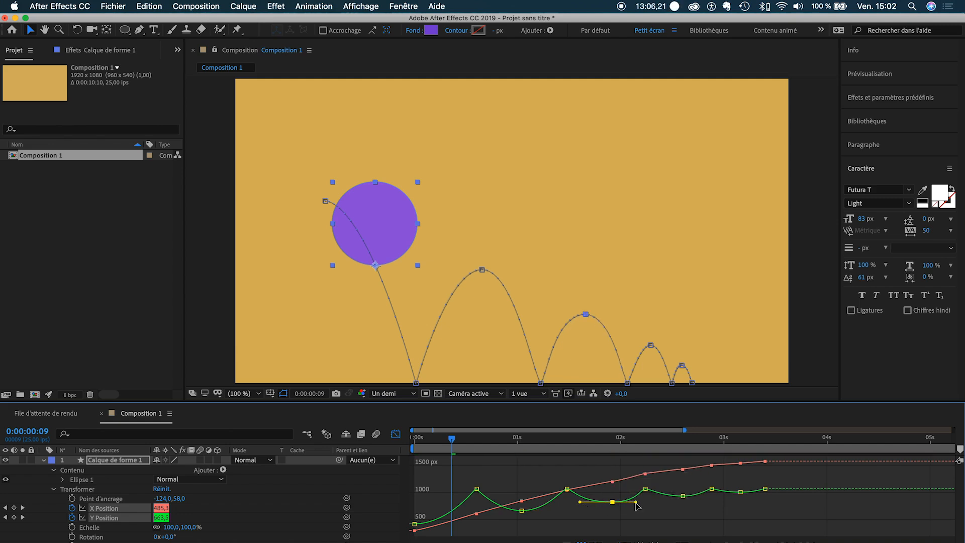
pyautogui.click(683, 497)
pyautogui.moveTo(698, 497); pyautogui.dragTo(660, 496)
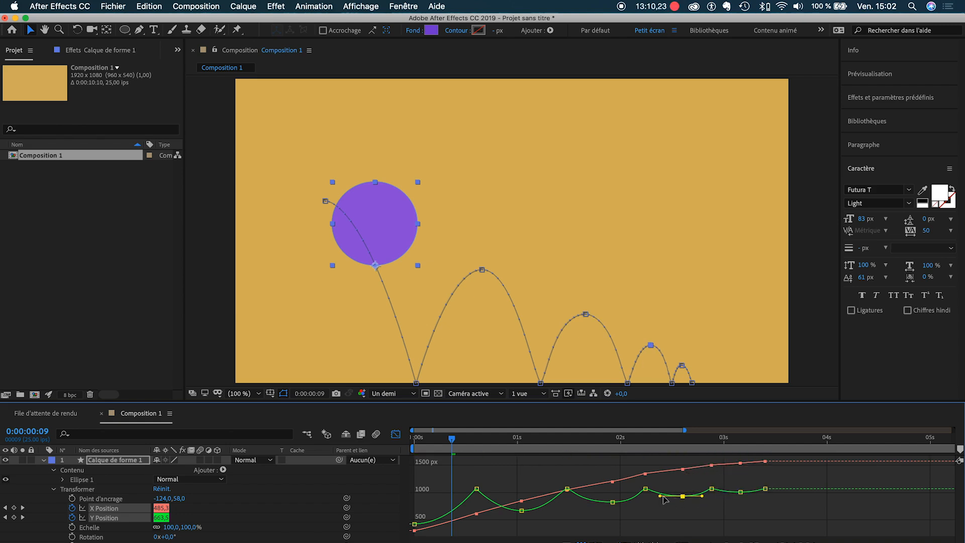
# Preview the smoothed bounce from the start and save the project as "Projet sans titre.aep" in the ATTILA PUB YT folder.
pyautogui.click(741, 492)
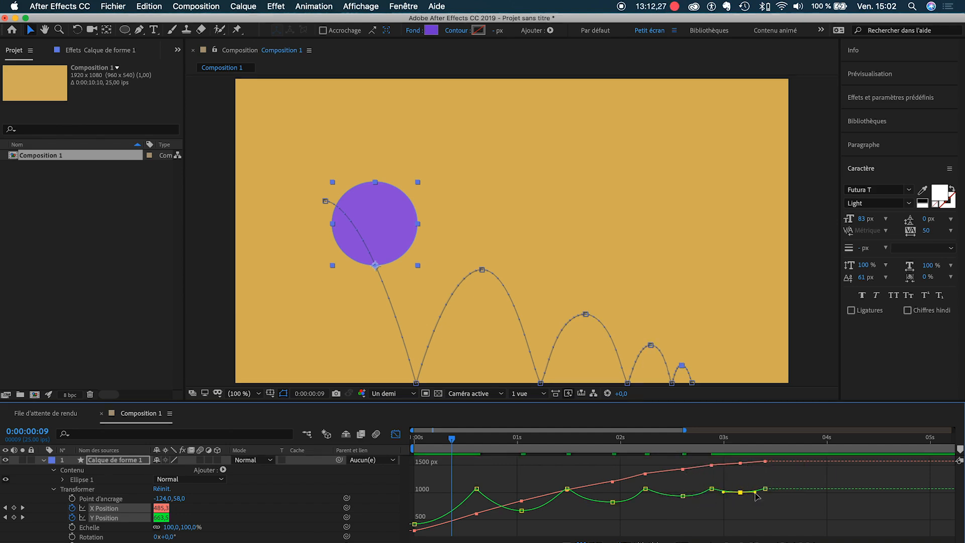
pyautogui.moveTo(423, 443); pyautogui.dragTo(412, 442)
pyautogui.press('space')
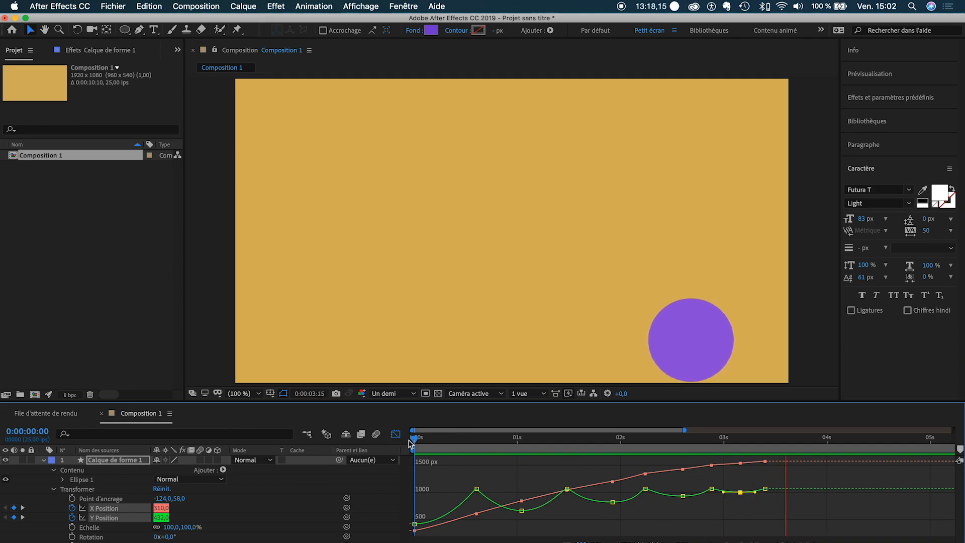
pyautogui.press('space')
pyautogui.press('super+s')
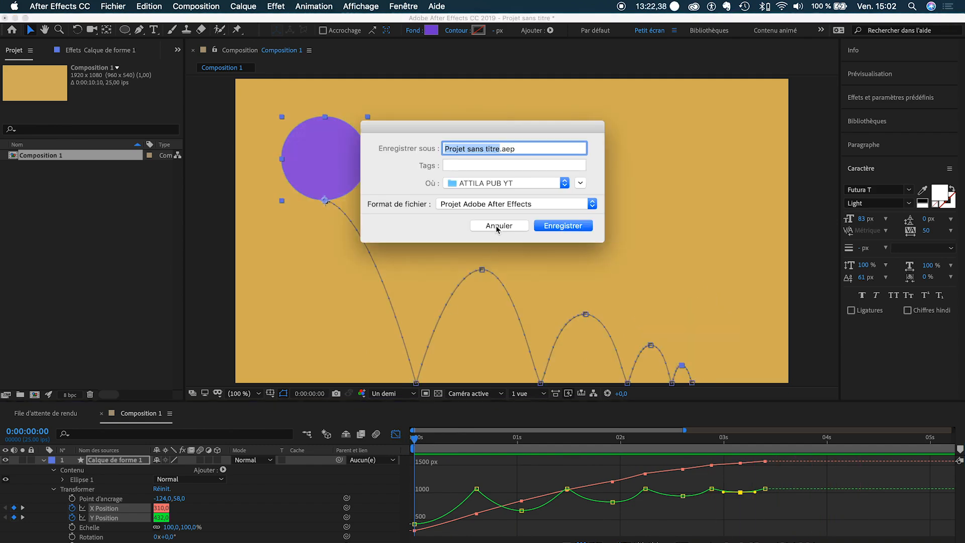
pyautogui.click(564, 226)
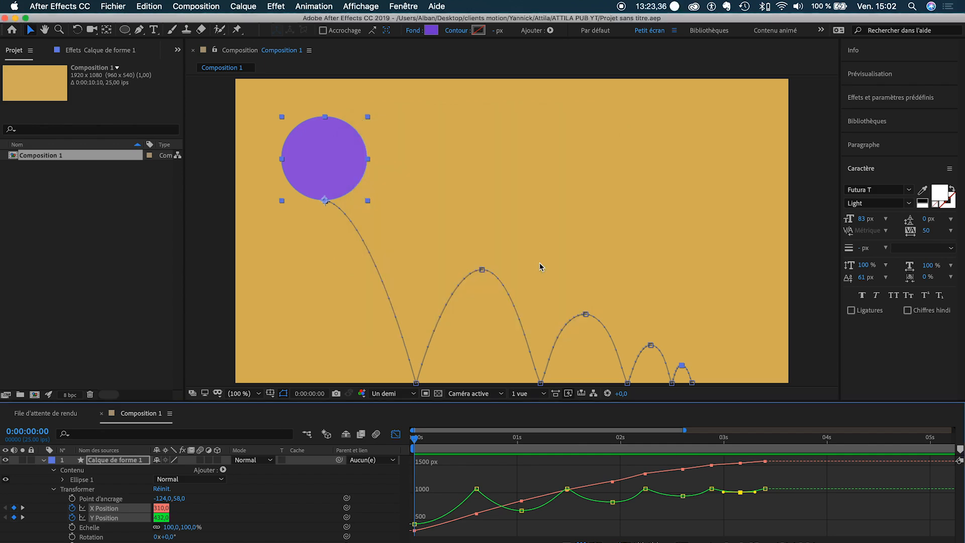
# Leave the Graph Editor, review the first fall, and start Scale keyframing at 100% on 0:00:00:14, one frame before impact.
pyautogui.click(397, 434)
pyautogui.click(454, 490)
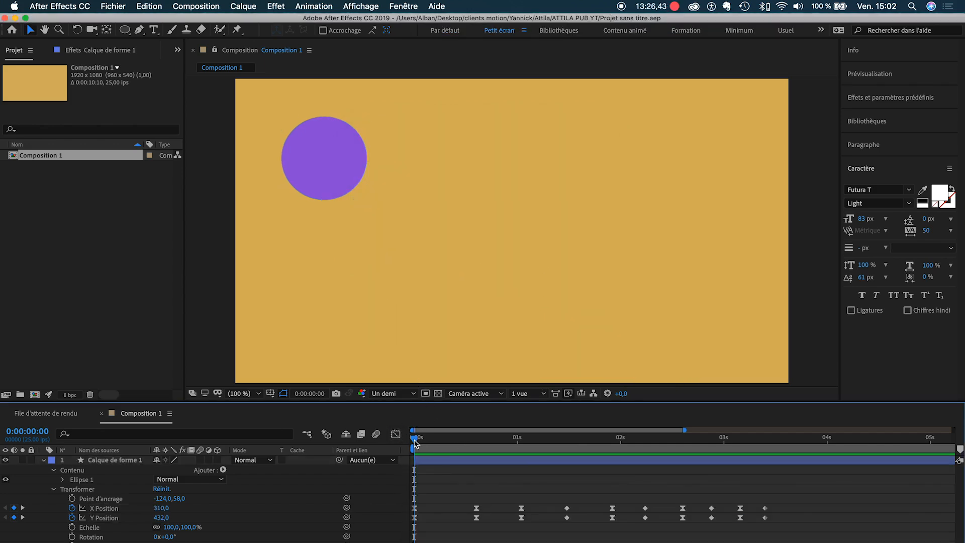
pyautogui.moveTo(416, 442); pyautogui.dragTo(481, 479)
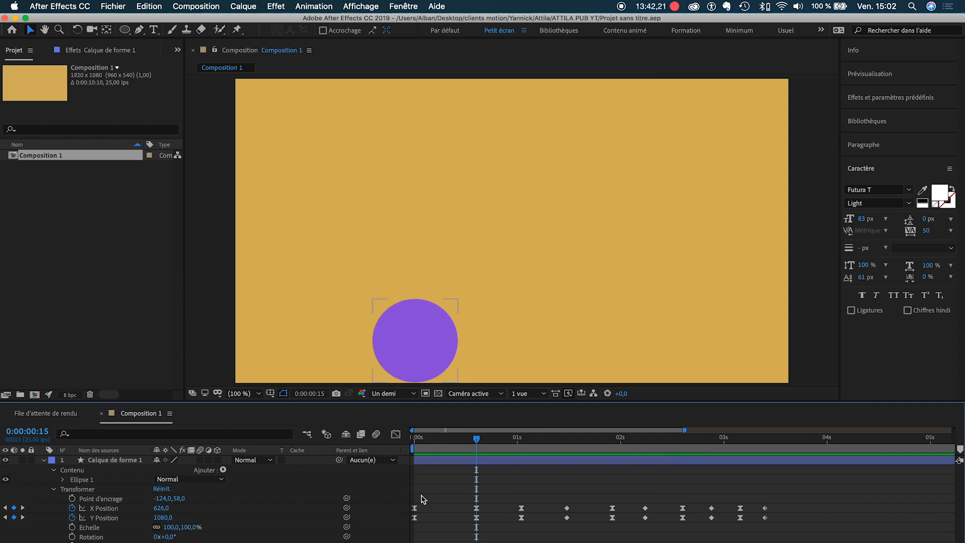
pyautogui.moveTo(461, 439); pyautogui.dragTo(412, 439)
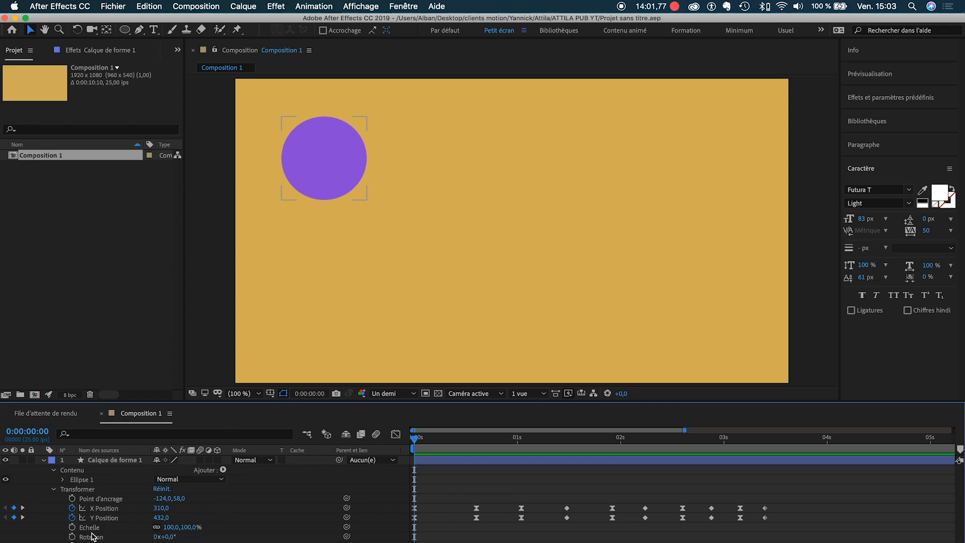
pyautogui.moveTo(425, 440); pyautogui.dragTo(468, 441)
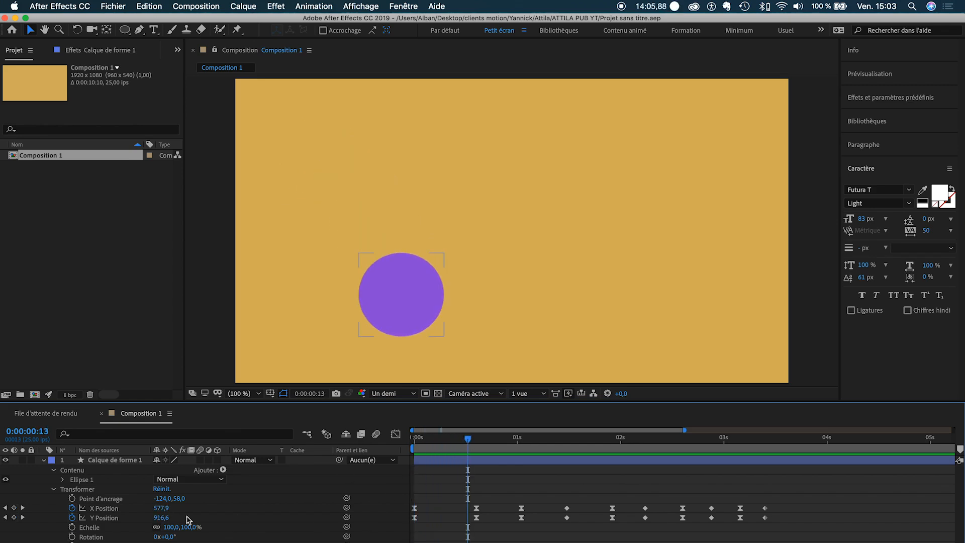
pyautogui.moveTo(468, 441); pyautogui.dragTo(473, 443)
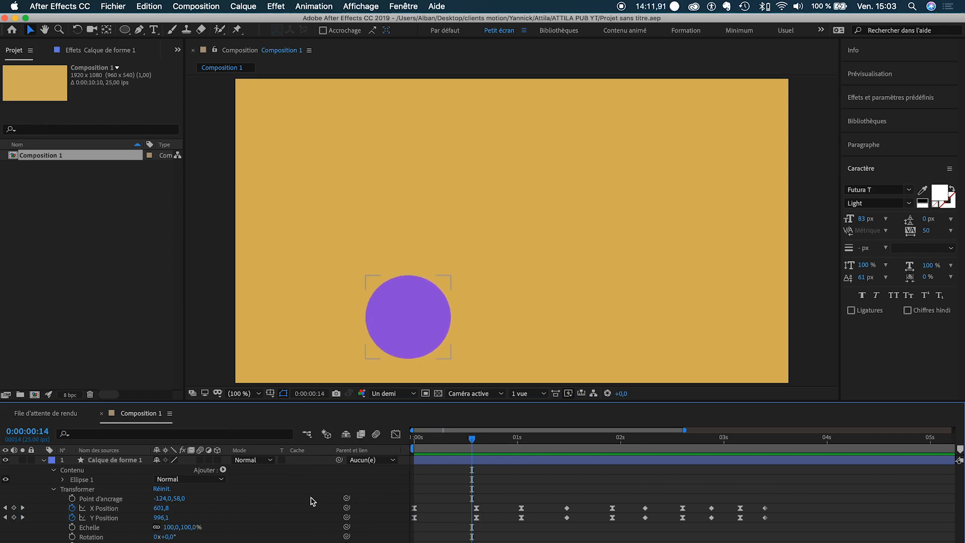
pyautogui.click(73, 528)
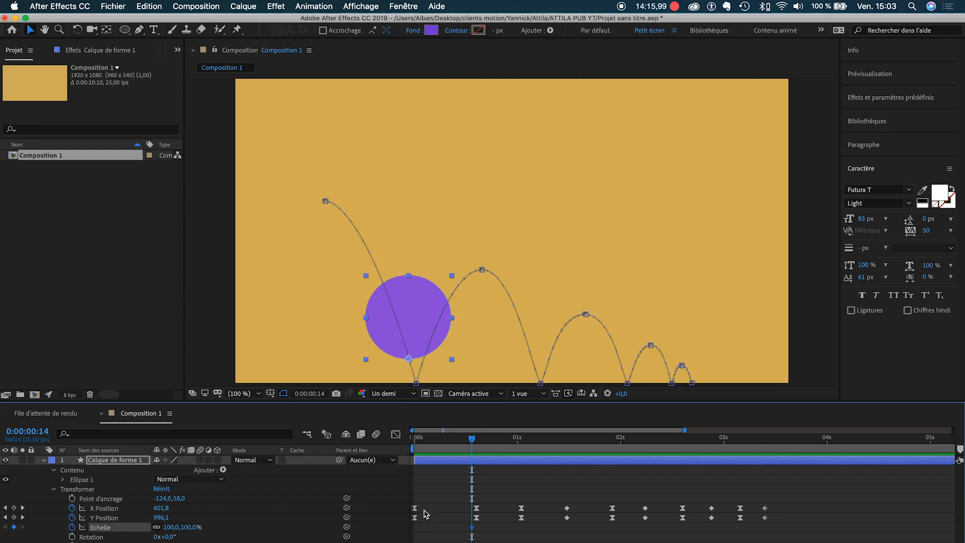
# Unlink the Scale proportions and squash the ball to 110% by 80% at the first impact, 0:00:00:15.
pyautogui.moveTo(473, 442); pyautogui.dragTo(477, 441)
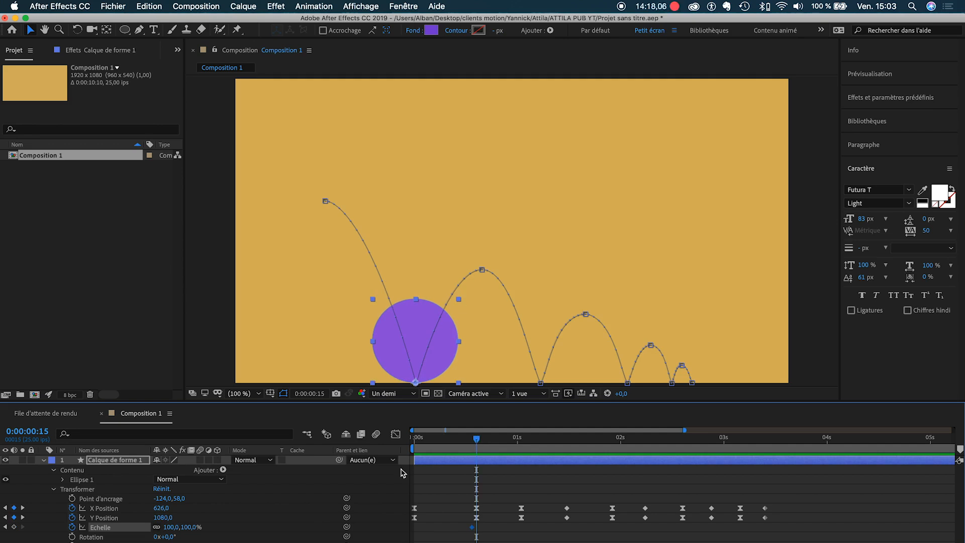
pyautogui.click(157, 527)
pyautogui.moveTo(187, 527); pyautogui.dragTo(182, 533)
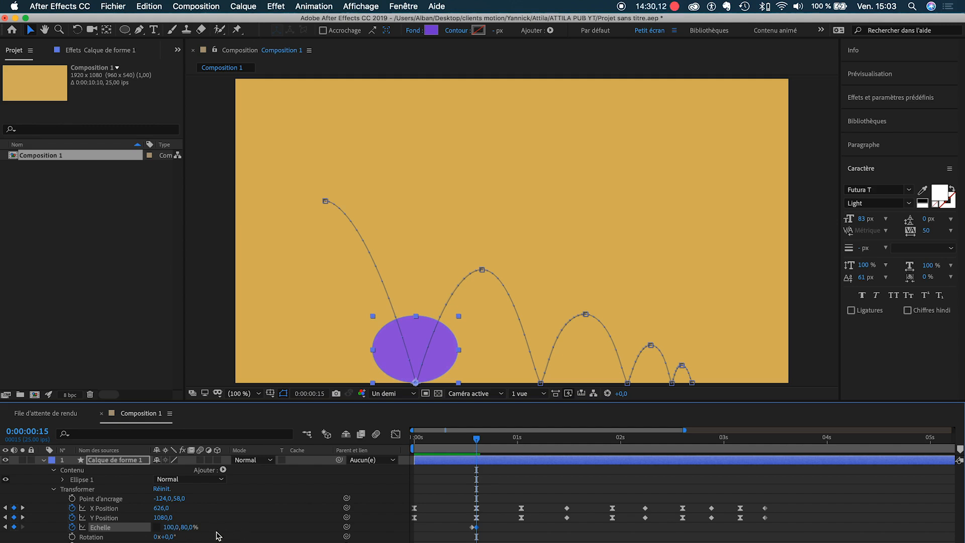
pyautogui.moveTo(171, 532); pyautogui.dragTo(176, 529)
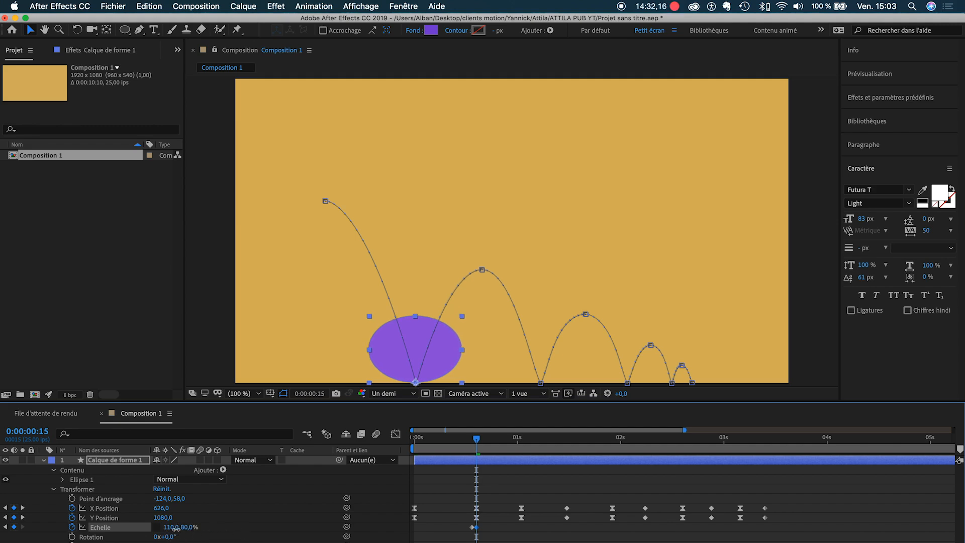
# Copy the 100% Scale keyframe to 0:00:00:16 so the ball regains its round shape after the first impact.
pyautogui.moveTo(479, 441)
pyautogui.mouseDown()
pyautogui.moveTo(463, 441)
pyautogui.moveTo(484, 441)
pyautogui.moveTo(480, 449)
pyautogui.mouseUp()
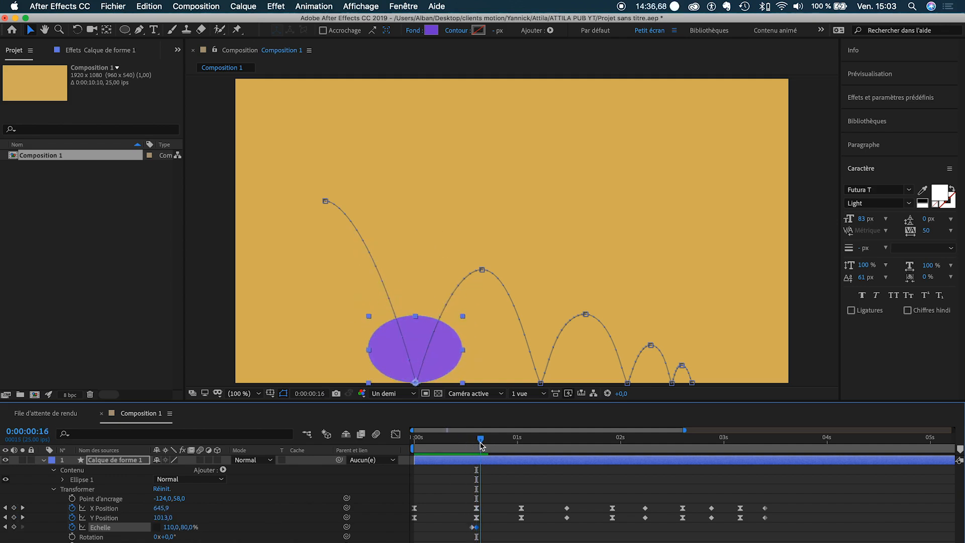
pyautogui.click(473, 528)
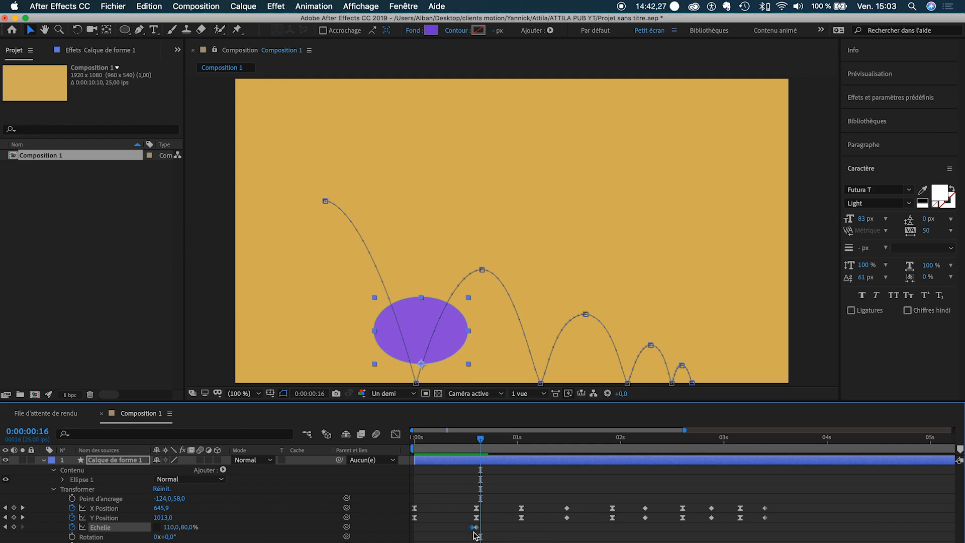
pyautogui.press('super+v')
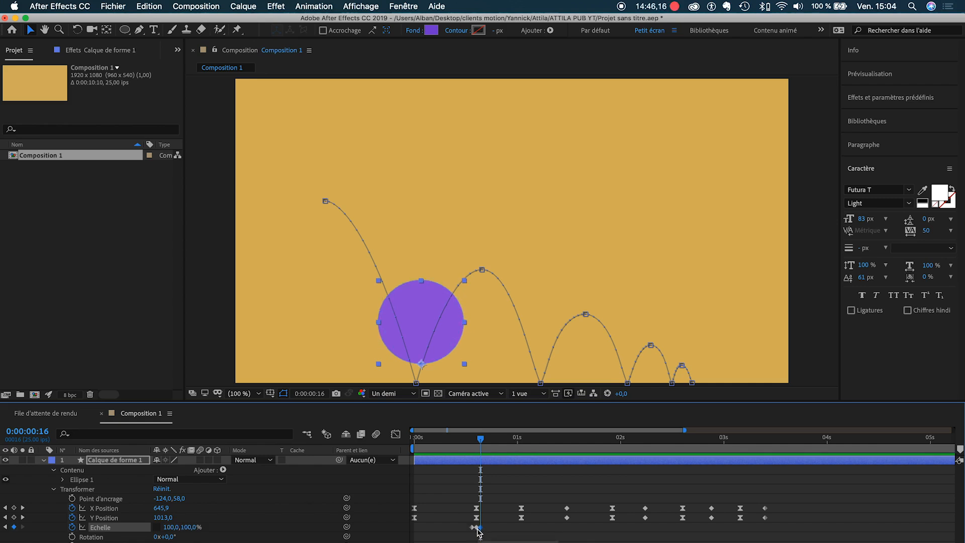
# Copy the three squash Scale keyframes to the second, third and fourth impacts, starting one frame before each, the last at 0:00:02:21.
pyautogui.moveTo(465, 526); pyautogui.dragTo(493, 531)
pyautogui.moveTo(481, 442); pyautogui.dragTo(709, 450)
pyautogui.press('cmd+v')
pyautogui.press('super+v')
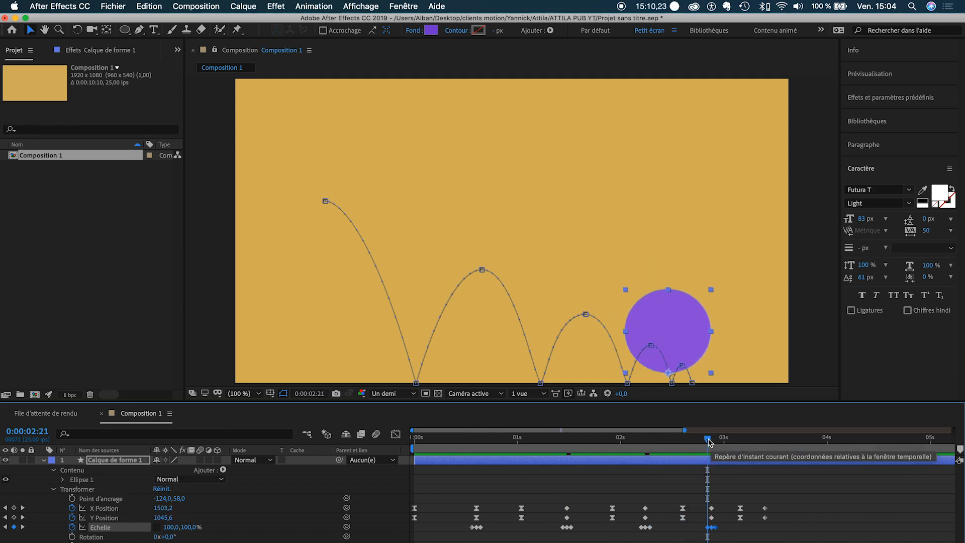
# Preview the squash on every impact from the start of the composition.
pyautogui.moveTo(711, 445); pyautogui.dragTo(412, 444)
pyautogui.click(435, 488)
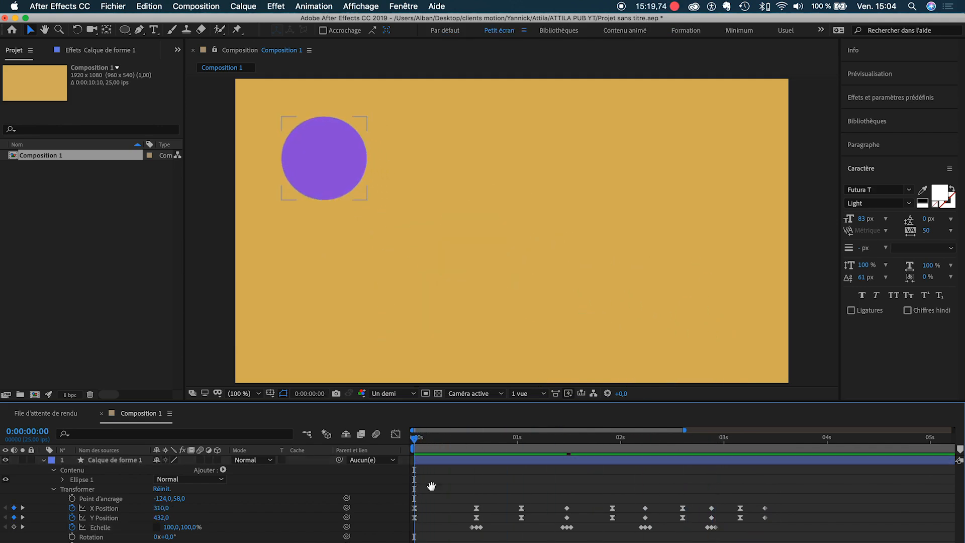
pyautogui.press('space')
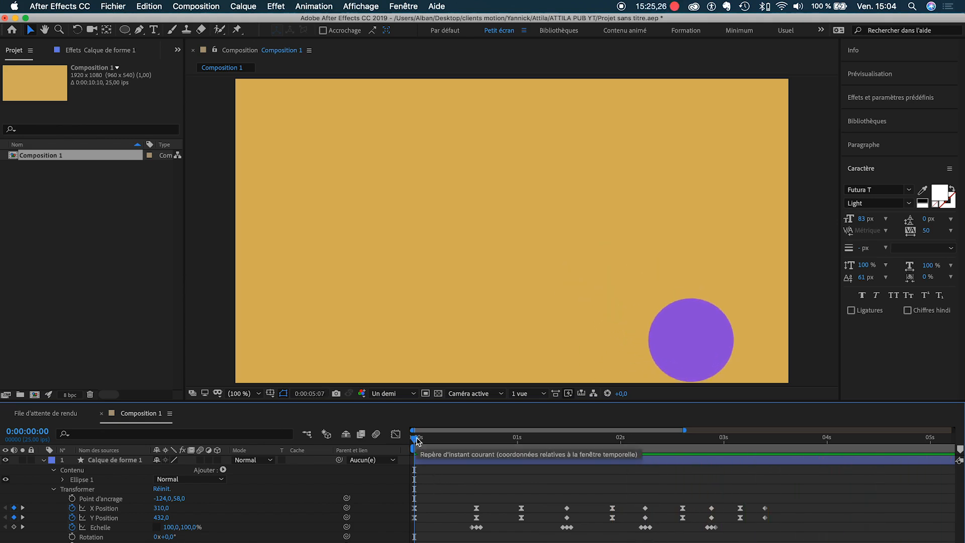
pyautogui.press('space')
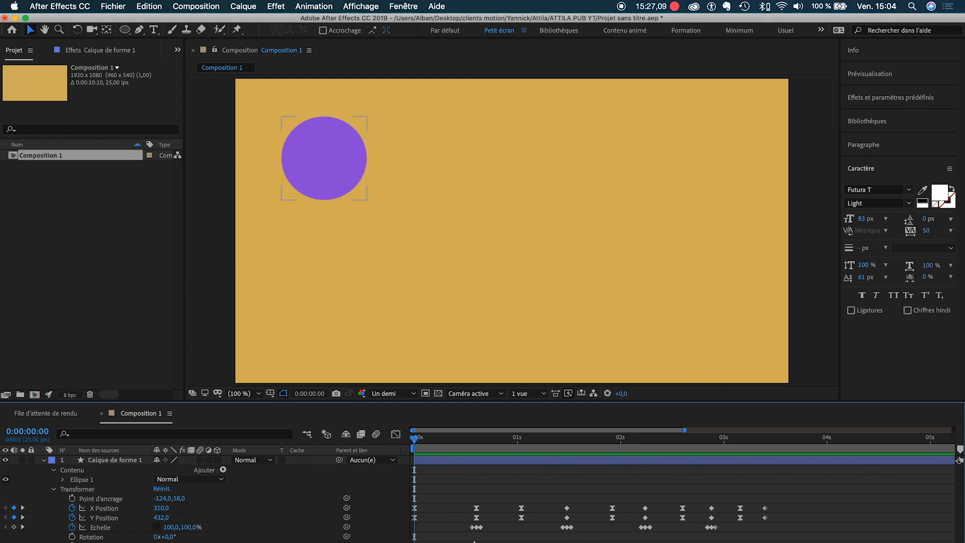
# Move the outer Scale keyframes one frame farther from each of the four impacts to lengthen the squash.
pyautogui.moveTo(473, 528); pyautogui.dragTo(469, 528)
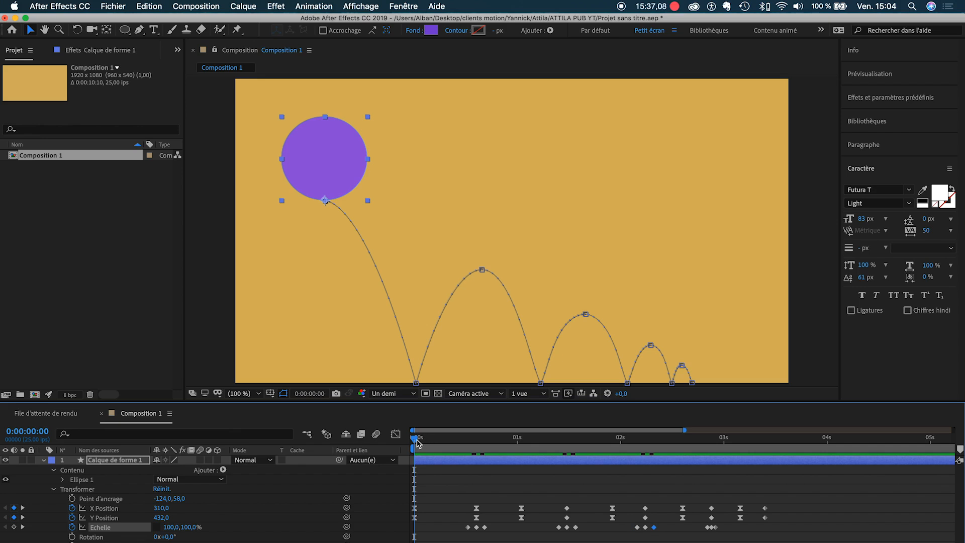
pyautogui.press('space')
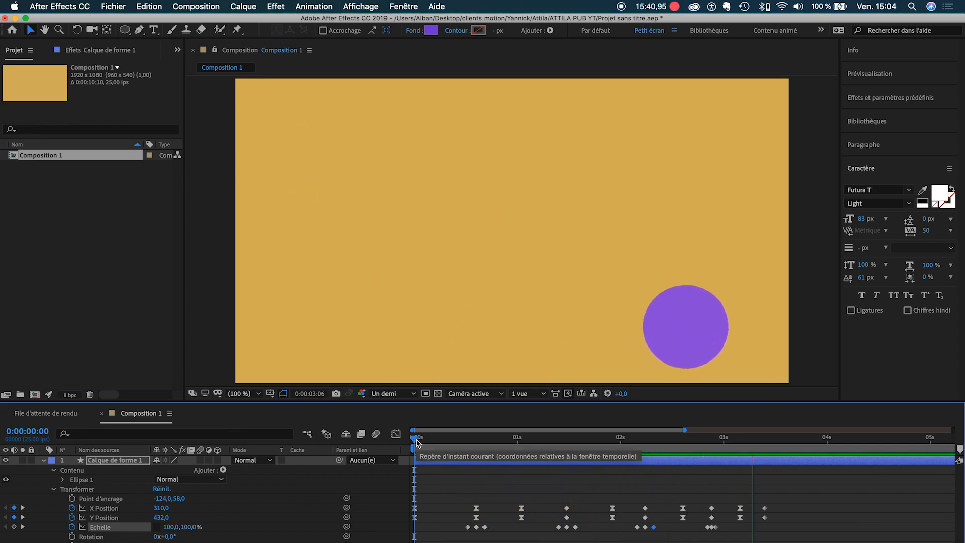
pyautogui.click(708, 438)
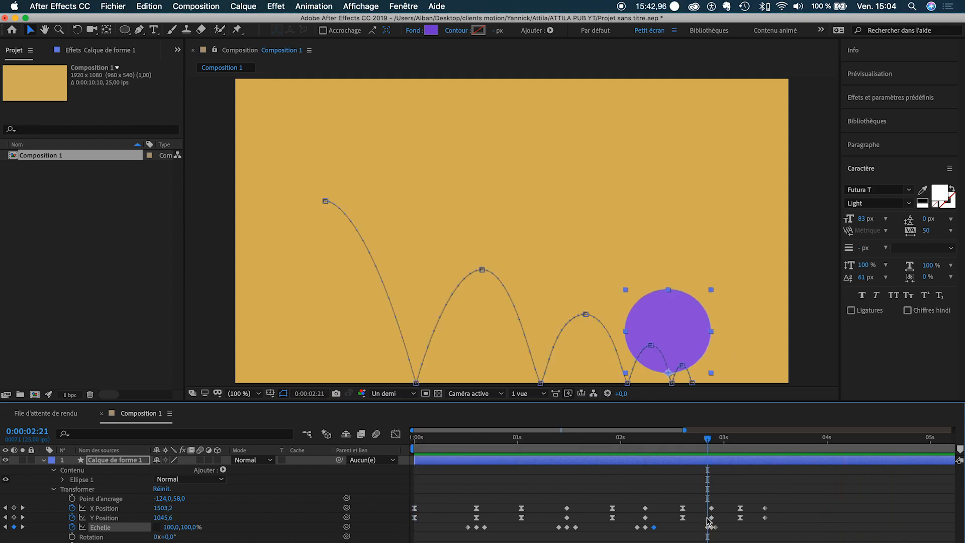
pyautogui.press('super+v')
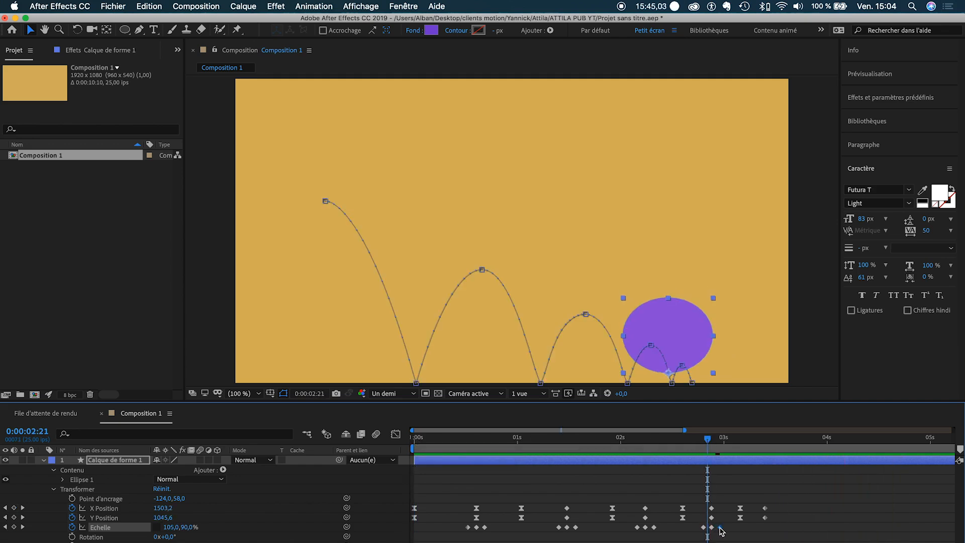
# Save the project and preview the animation from the start with the work area ending just before 4 seconds.
pyautogui.moveTo(661, 442); pyautogui.dragTo(405, 445)
pyautogui.press('super+s')
pyautogui.press('space')
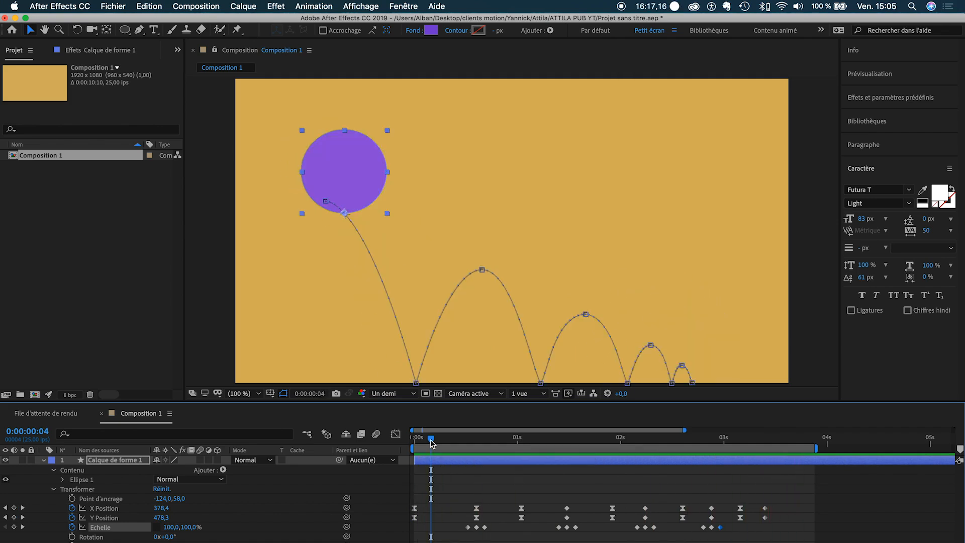
# At 0:00:00:09, enable motion blur for both the composition and the ball's shape layer.
pyautogui.moveTo(436, 440); pyautogui.dragTo(452, 442)
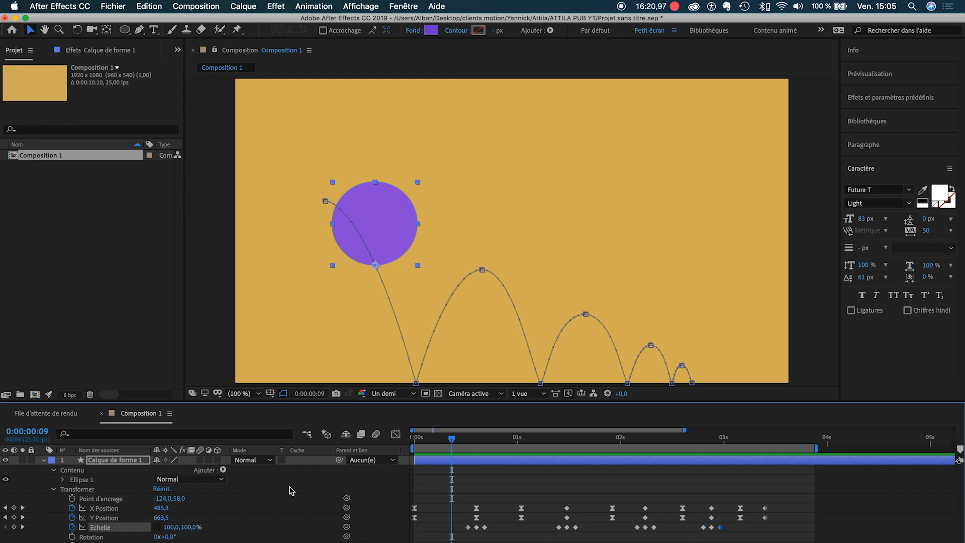
pyautogui.click(378, 435)
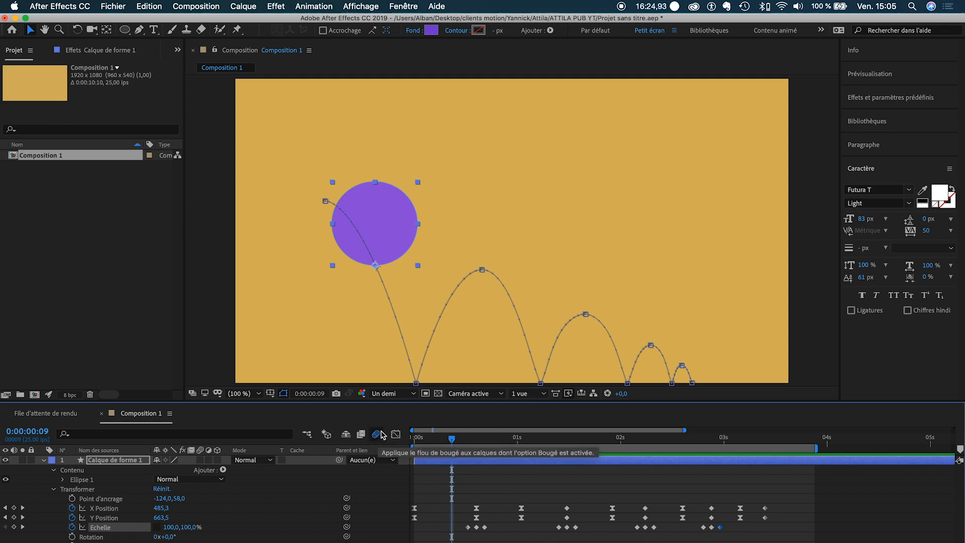
pyautogui.click(201, 461)
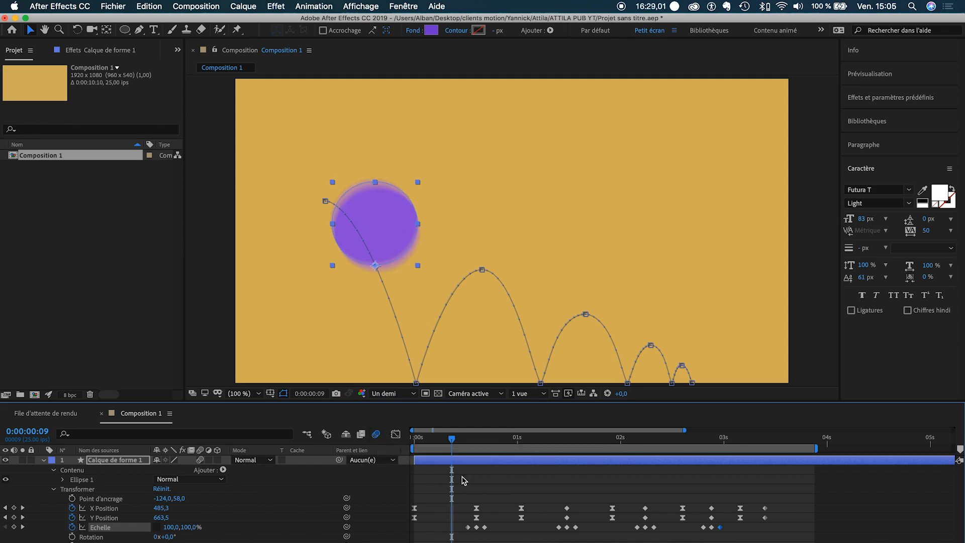
# Deselect the layer and preview the motion-blurred bounce from the start.
pyautogui.click(435, 478)
pyautogui.moveTo(424, 441); pyautogui.dragTo(410, 442)
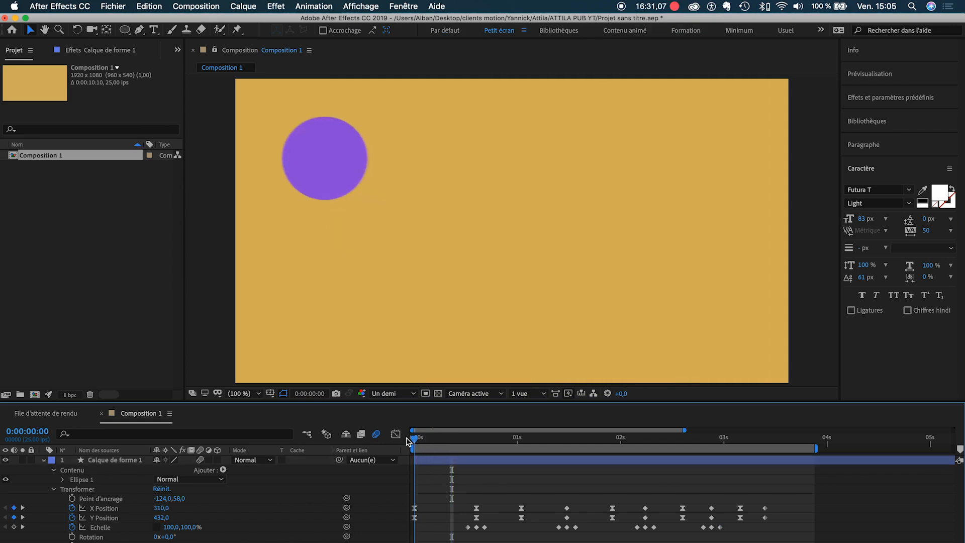
pyautogui.press('space')
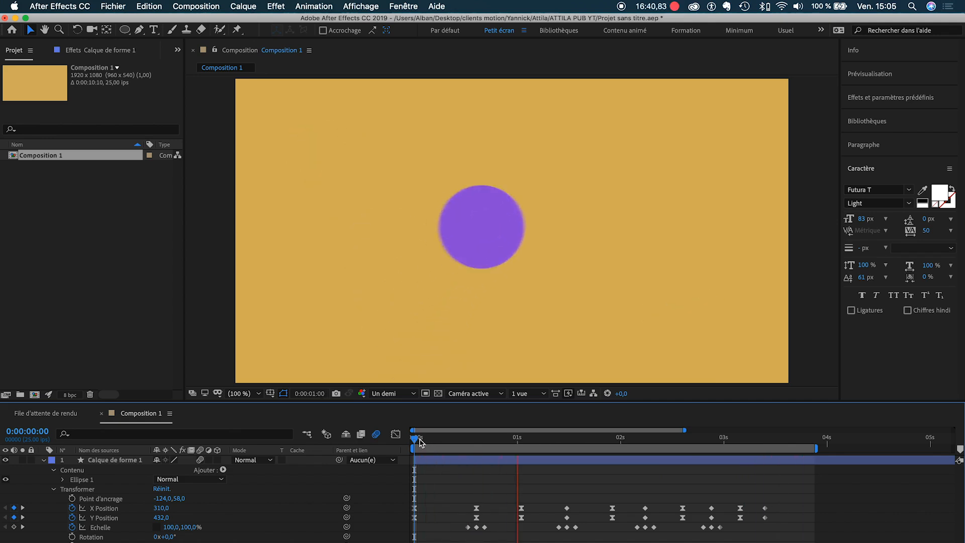
pyautogui.press('space')
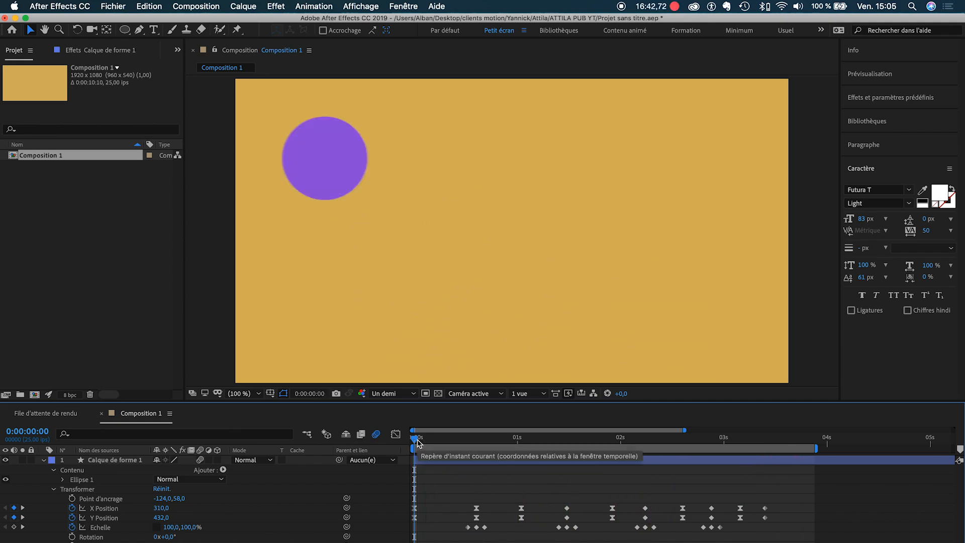